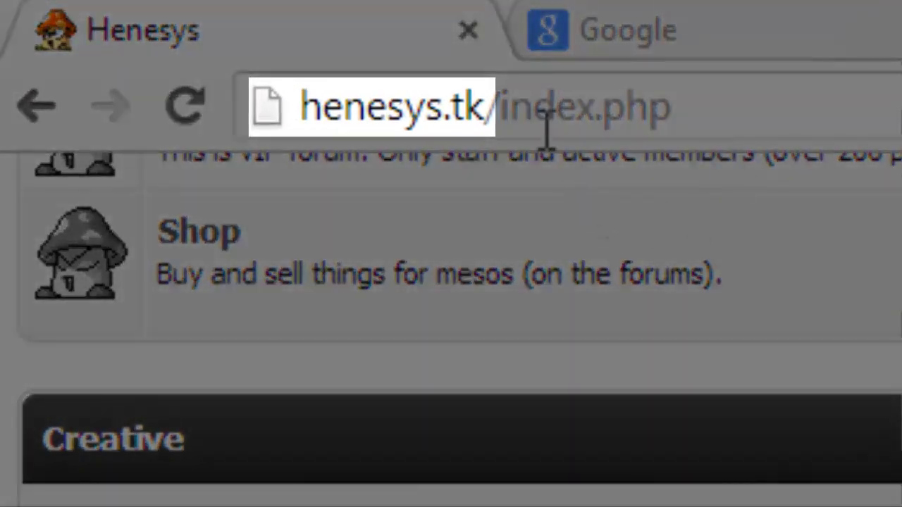
- Highlight 'henesys.tk' in the forum index page's address bar
left_click_drag(497, 106, 95, 317)
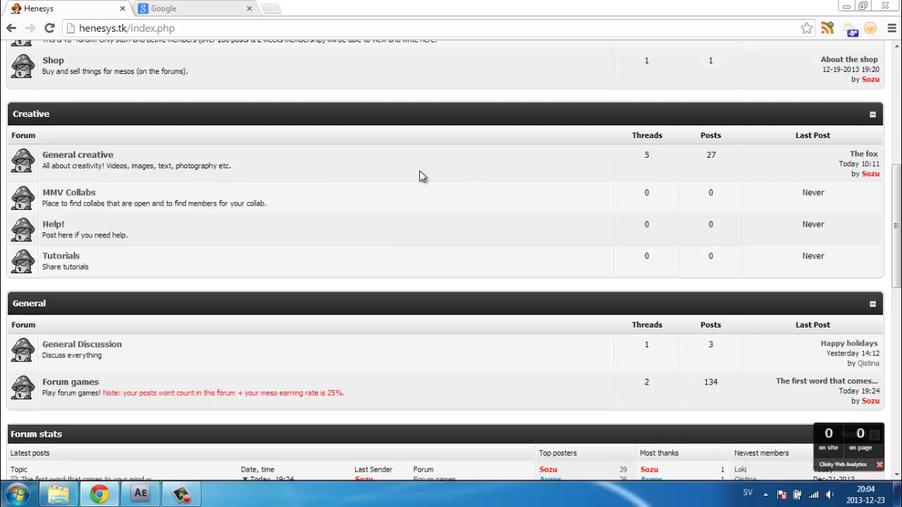
- On the Google tab, enter drive.google.com as the web address
left_click(200, 13)
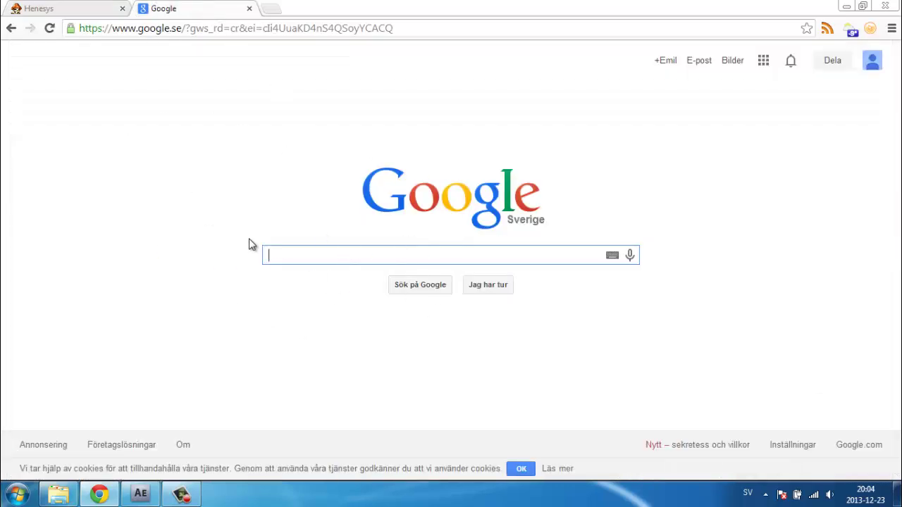
left_click(166, 28)
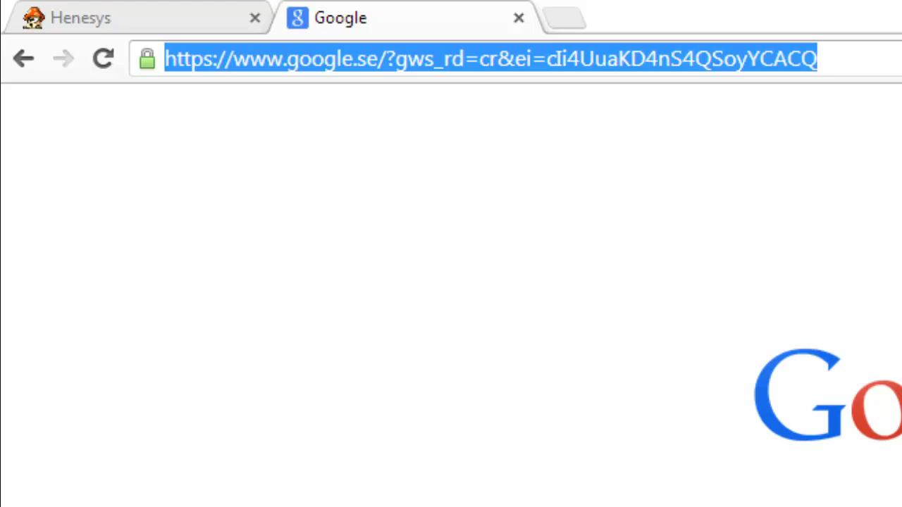
type("drive.")
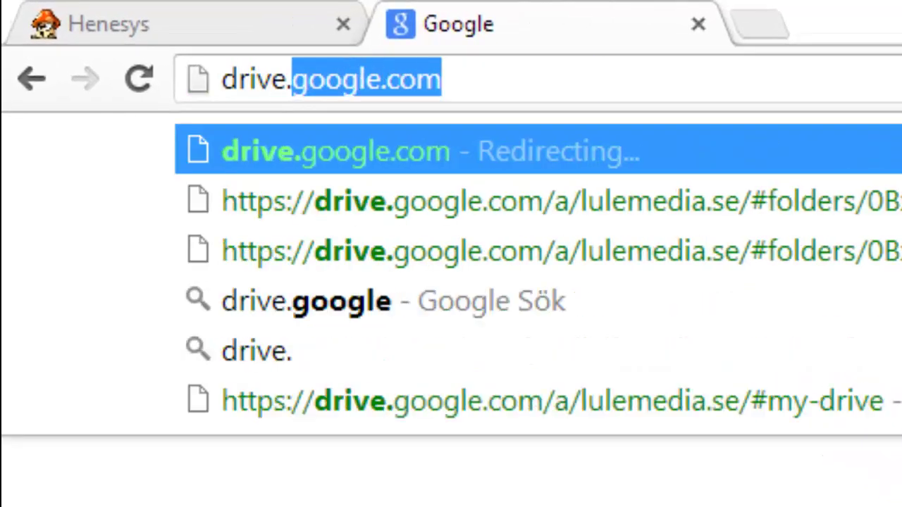
type("google.com")
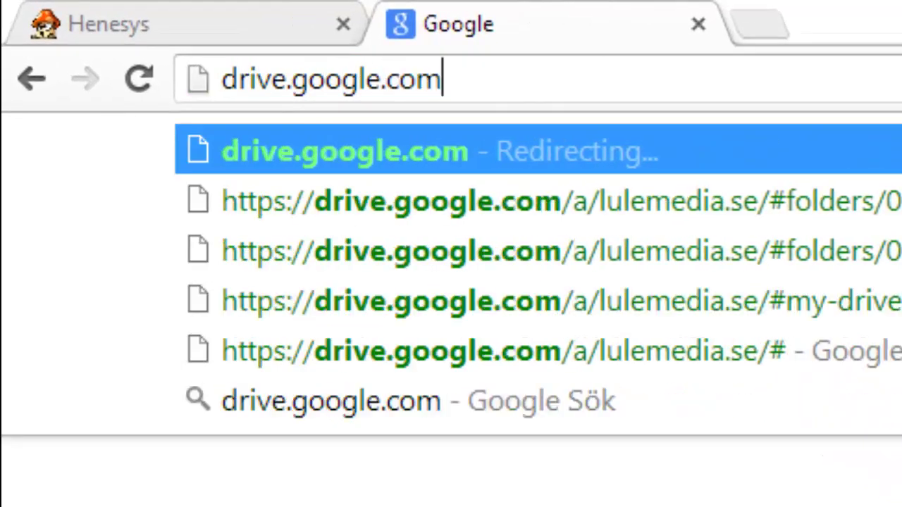
- Load Google Drive, open the MMV folder, and collapse then re-expand the My Drive tree
key("Return")
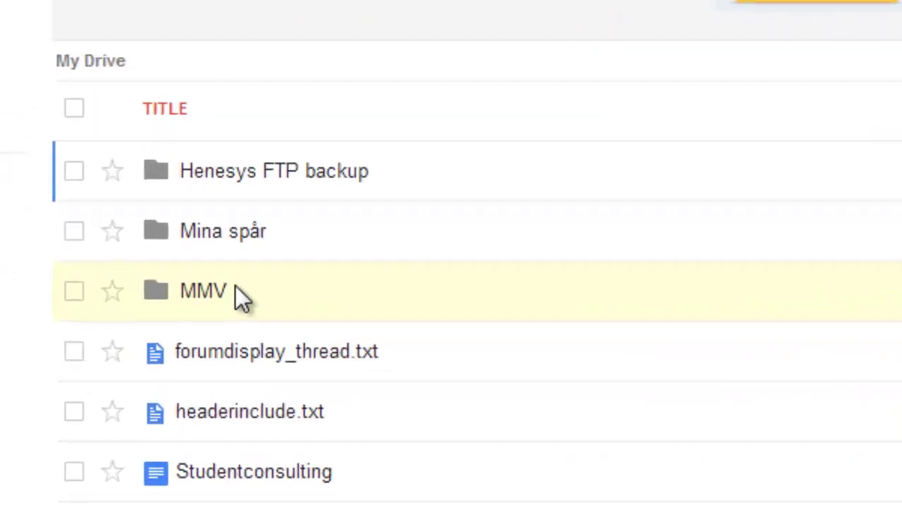
left_click(217, 293)
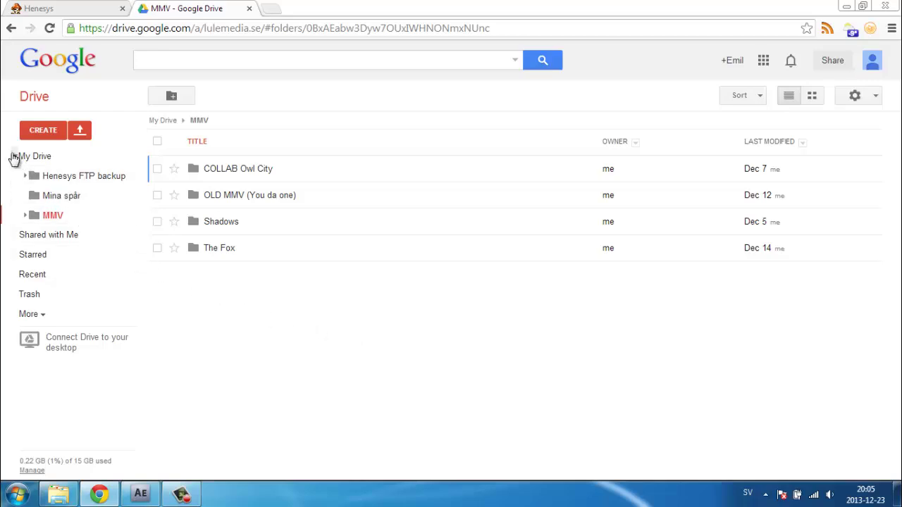
left_click(16, 156)
left_click(15, 156)
- In Explorer, select the project folders in the synced Google Drive MMV folder, then go to Local Disk (C:)
left_click(59, 494)
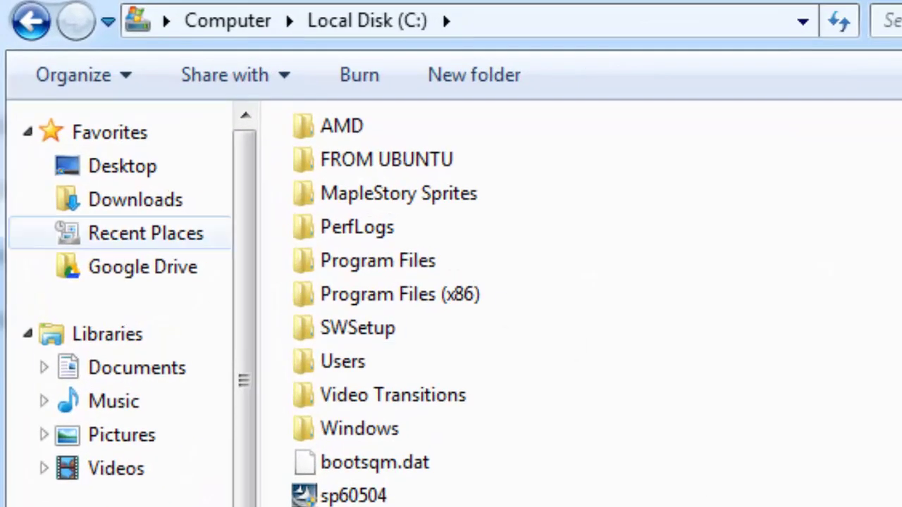
left_click(113, 272)
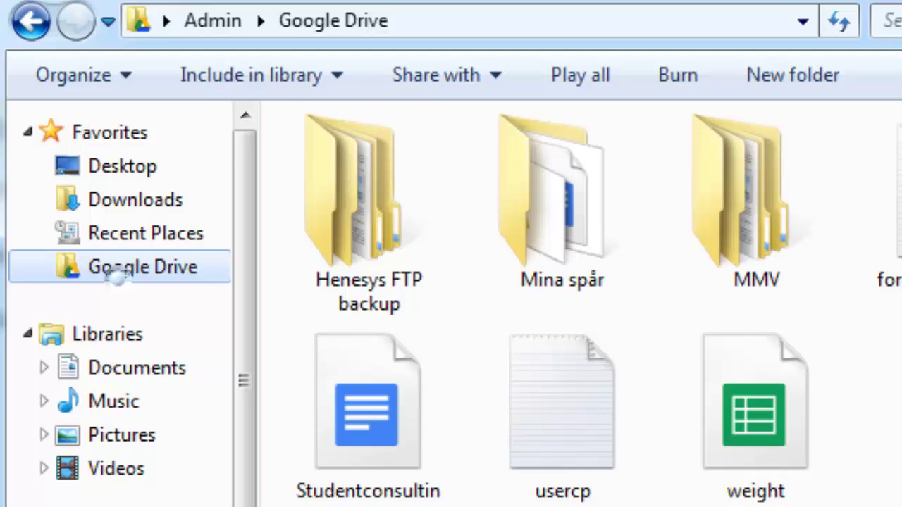
double_click(758, 223)
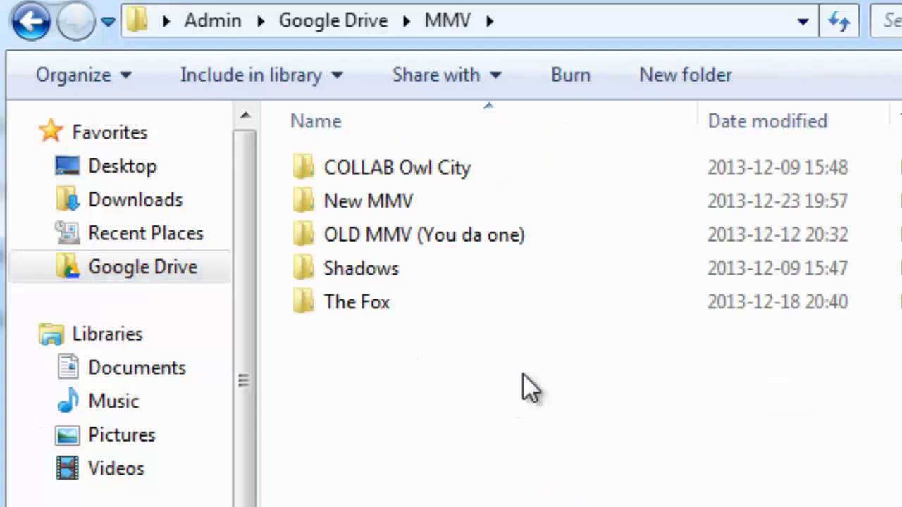
left_click_drag(643, 486, 246, 54)
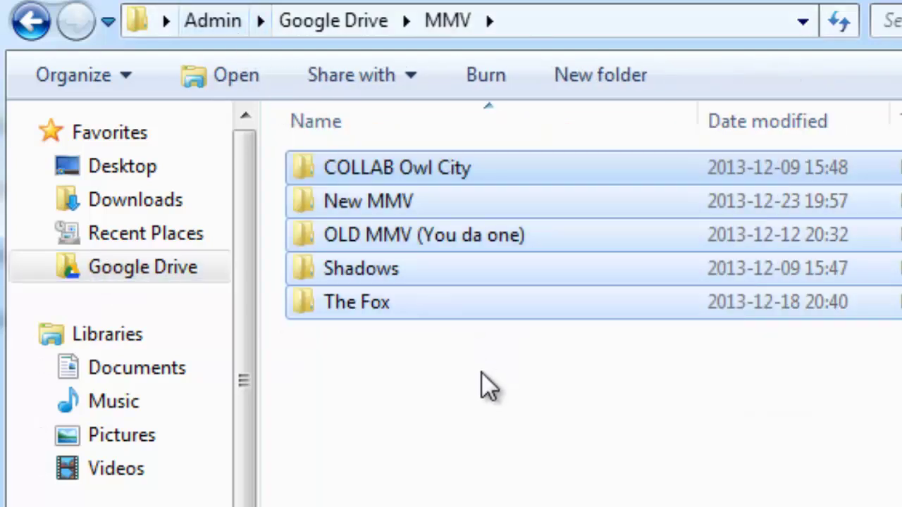
left_click(132, 280)
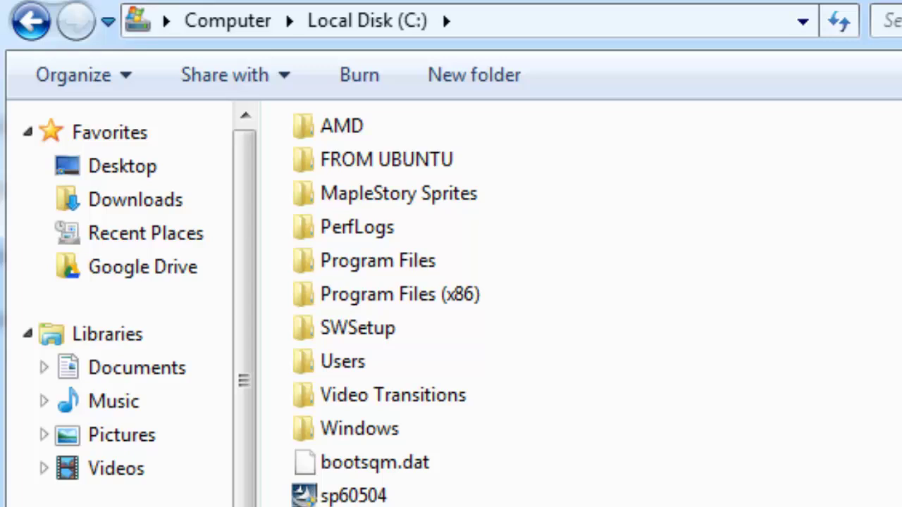
double_click(305, 201)
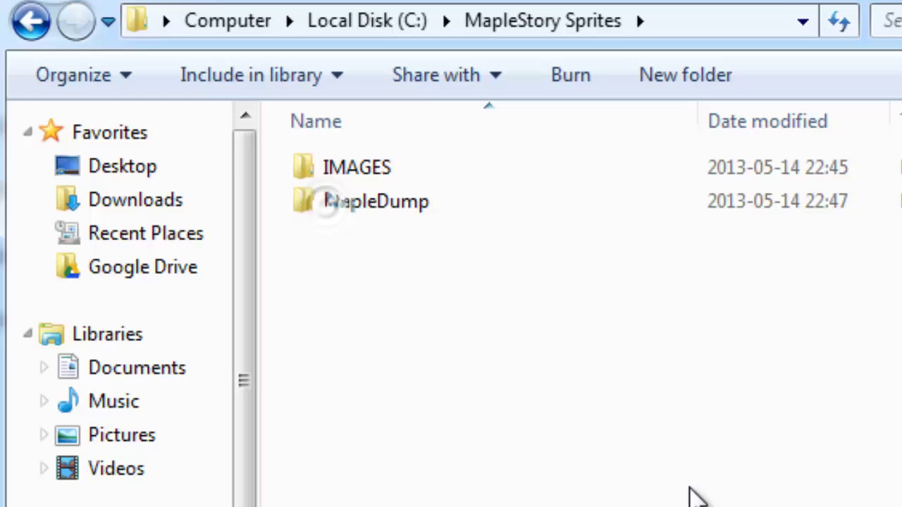
double_click(370, 170)
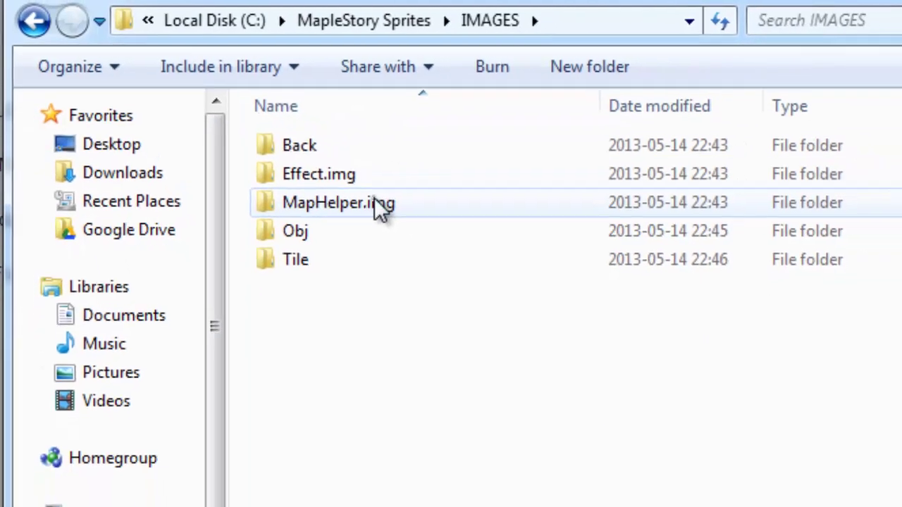
double_click(380, 203)
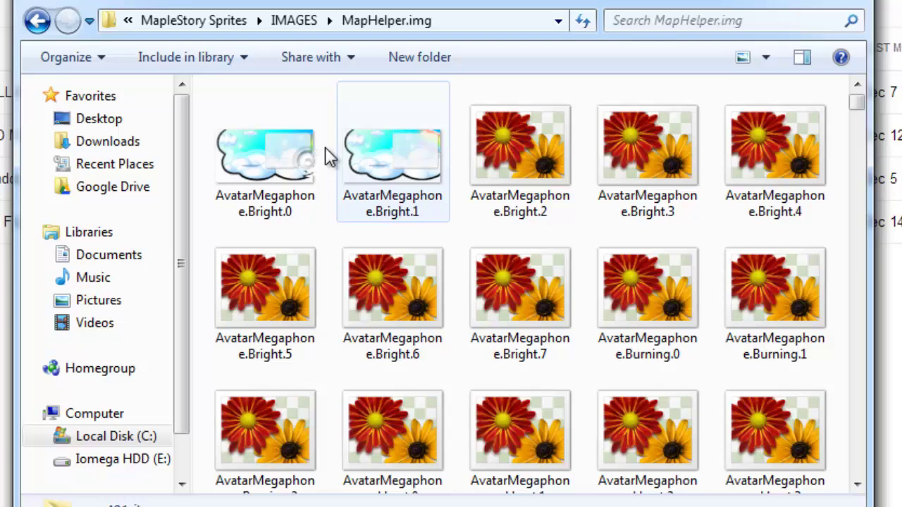
scroll(441, 231, "down", 15)
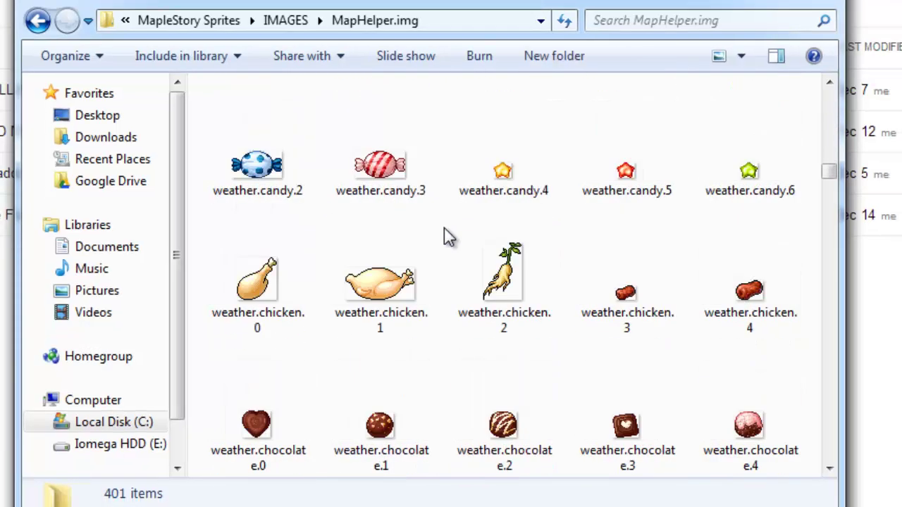
key("BackSpace")
double_click(278, 116)
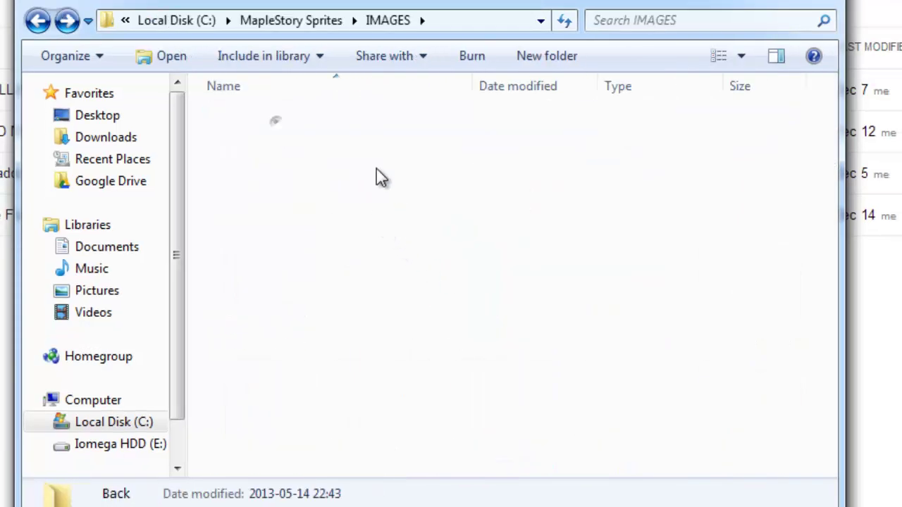
scroll(490, 252, "down", 3)
double_click(490, 251)
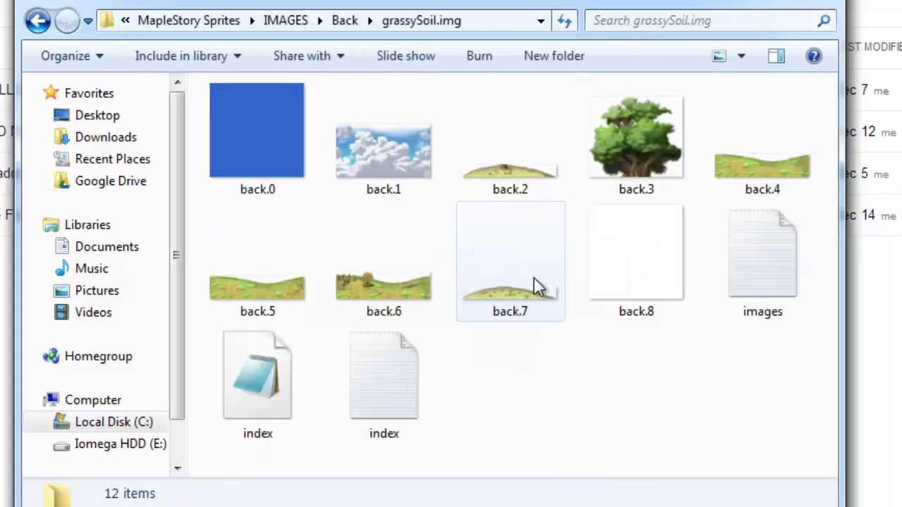
key("BackSpace")
double_click(522, 300)
key("BackSpace")
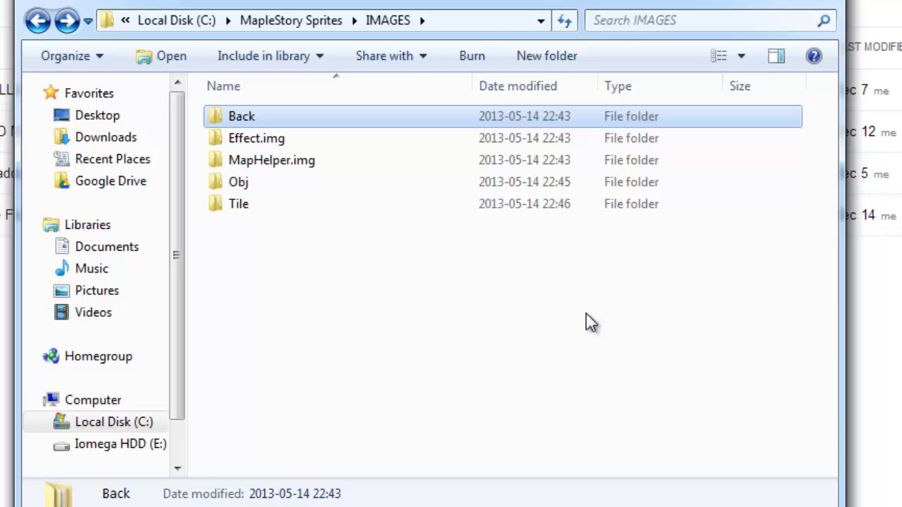
key("BackSpace")
key("BackSpace")
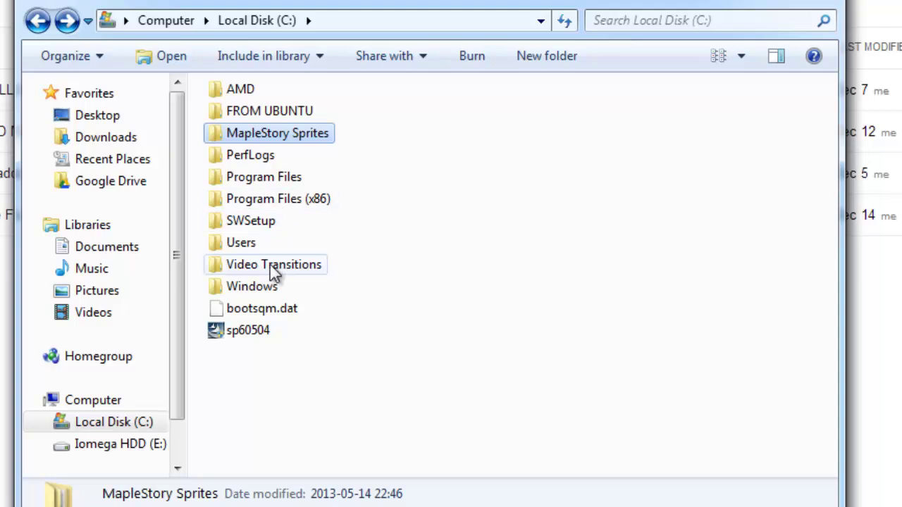
- Open Video Transitions and preview Lens Flares and Film Burns, selecting the 01259_light_leak_24 clip
double_click(300, 267)
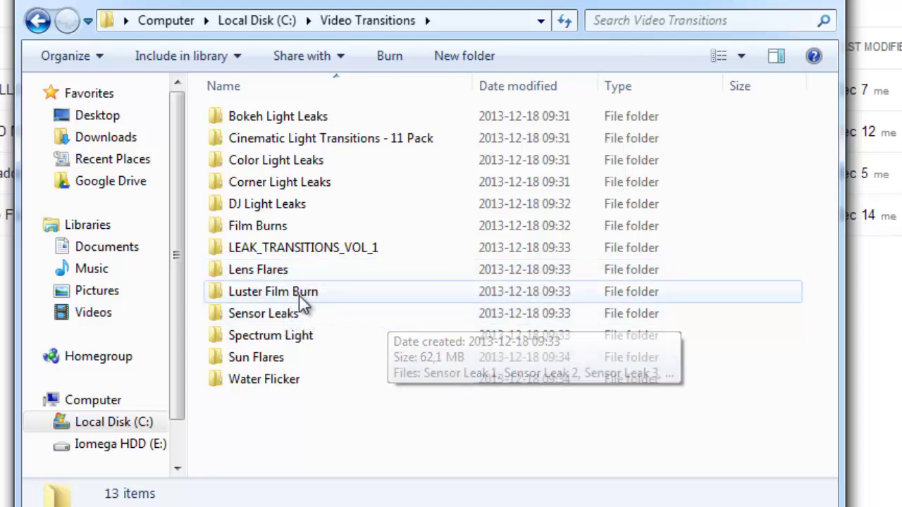
double_click(310, 271)
key("BackSpace")
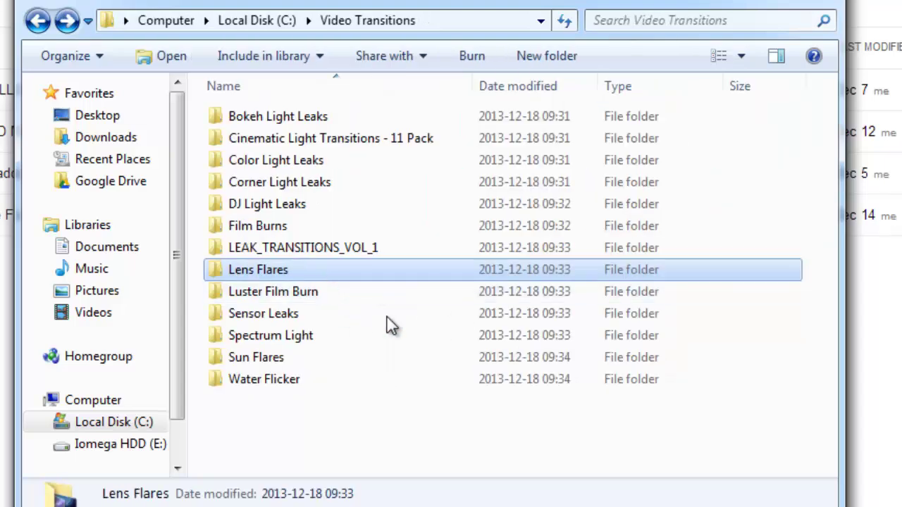
double_click(270, 227)
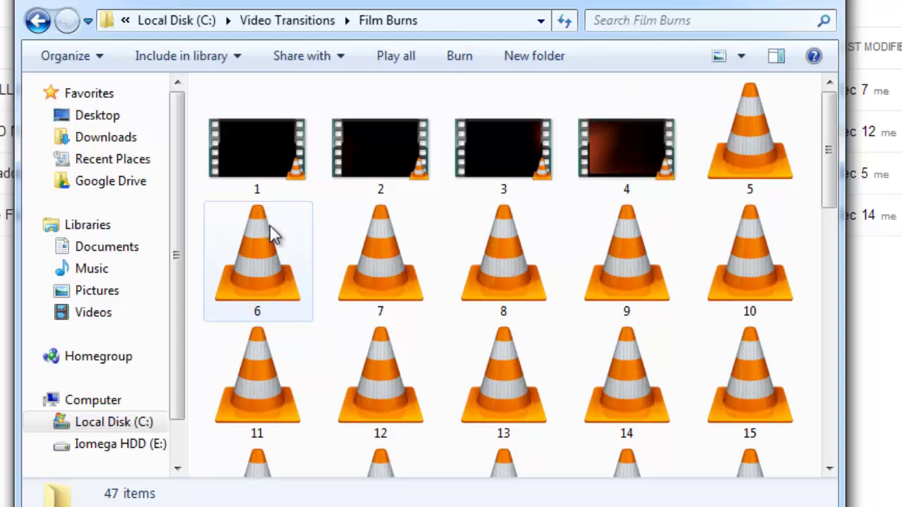
scroll(584, 177, "down", 10)
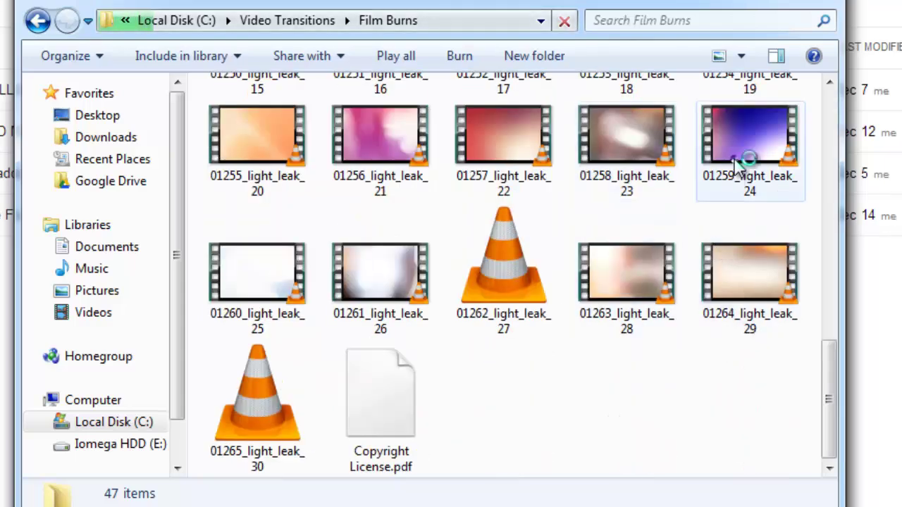
left_click(743, 160)
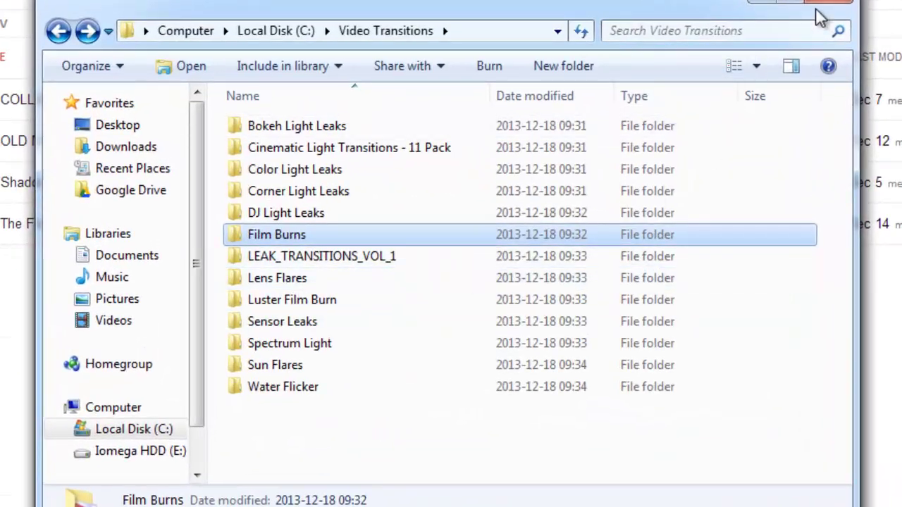
- Switch to After Effects and start a new project, discarding unsaved changes to New MMV.aep
left_click(761, 9)
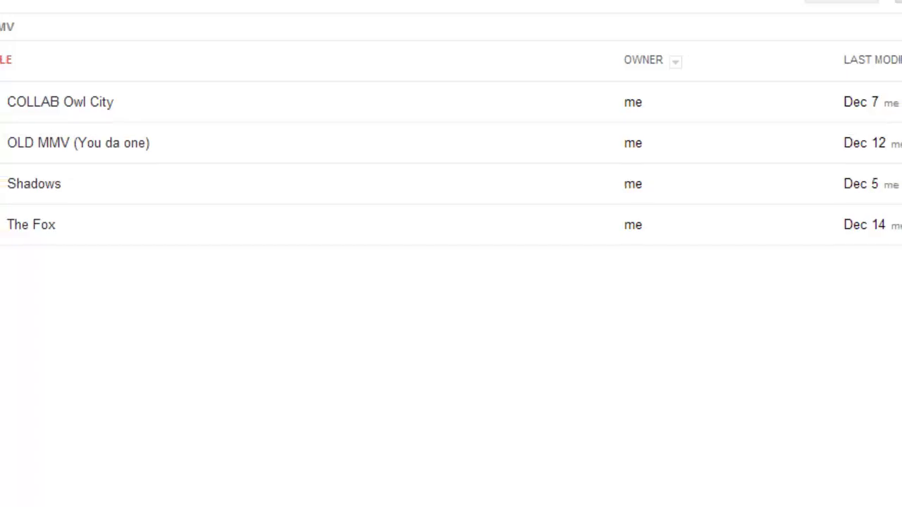
key("alt+Tab")
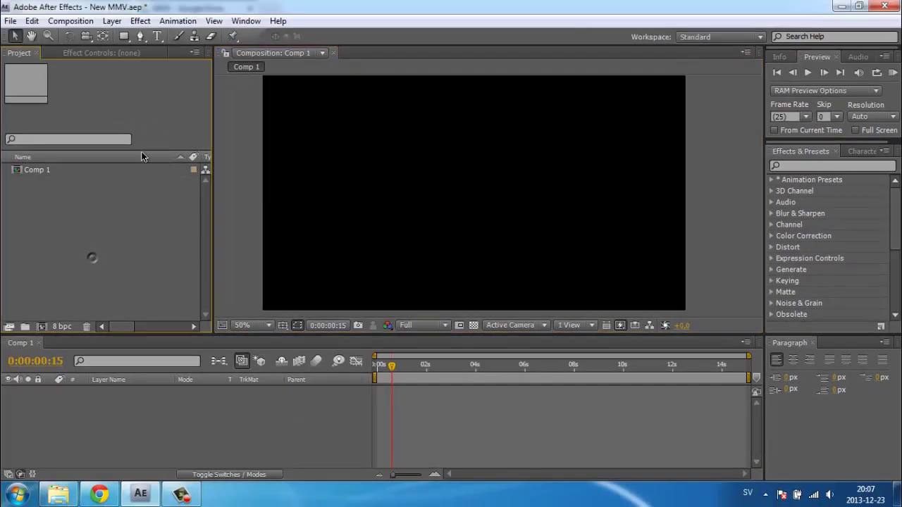
left_click(24, 21)
mouse_move(12, 27)
mouse_move(176, 35)
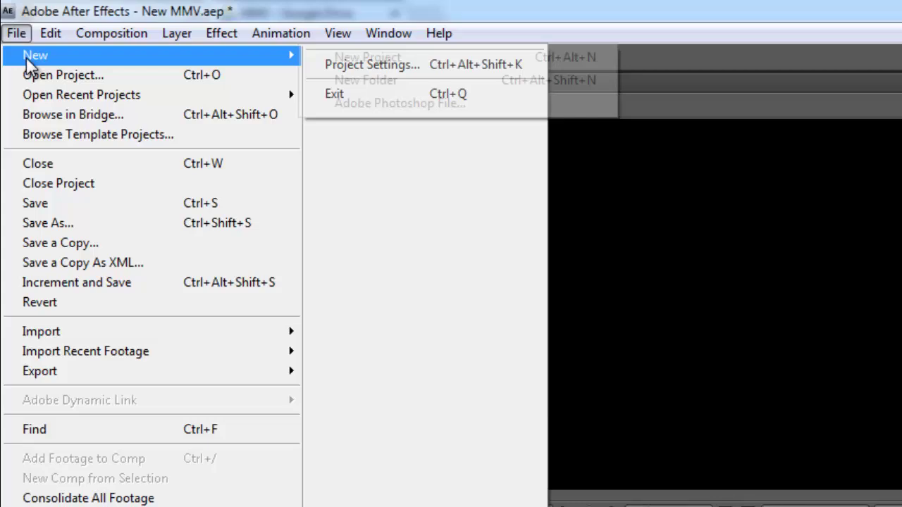
left_click(225, 38)
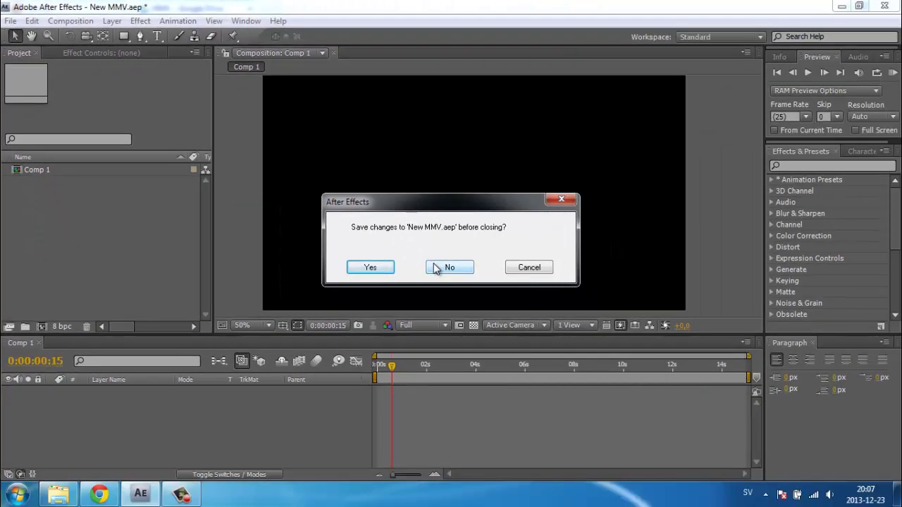
left_click(439, 269)
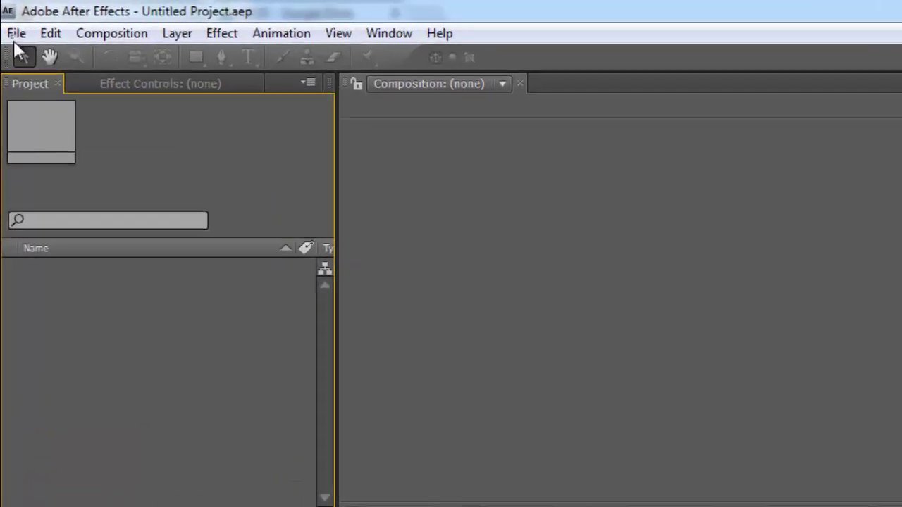
- Start another new empty project, then open and cancel a new composition from the Project panel
left_click(11, 21)
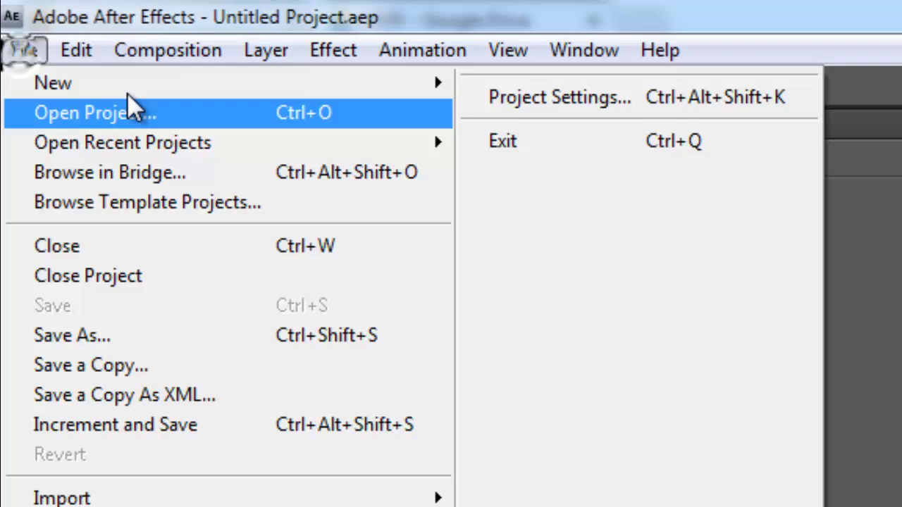
mouse_move(60, 37)
left_click(565, 104)
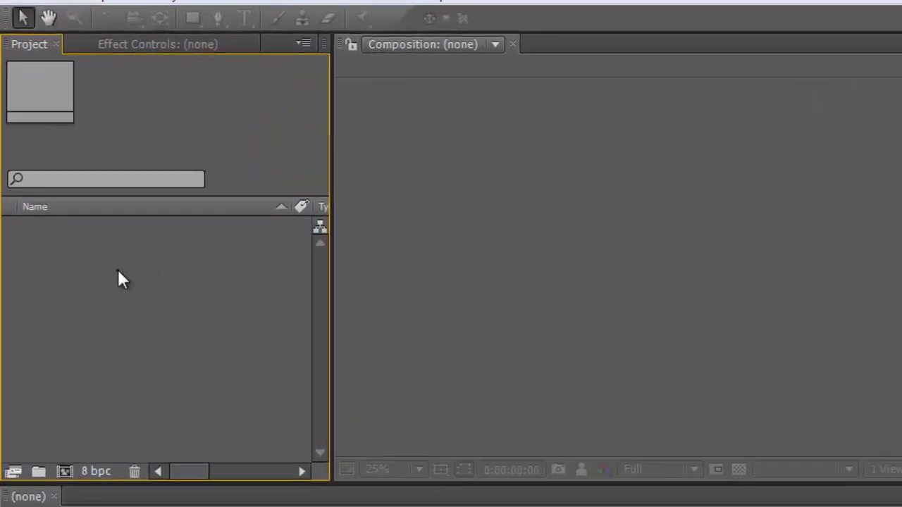
right_click(76, 197)
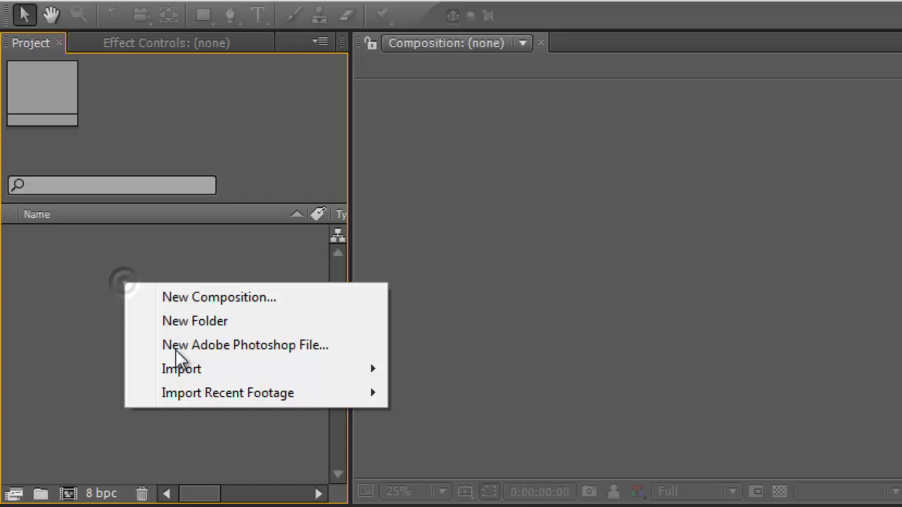
left_click(185, 298)
key("Escape")
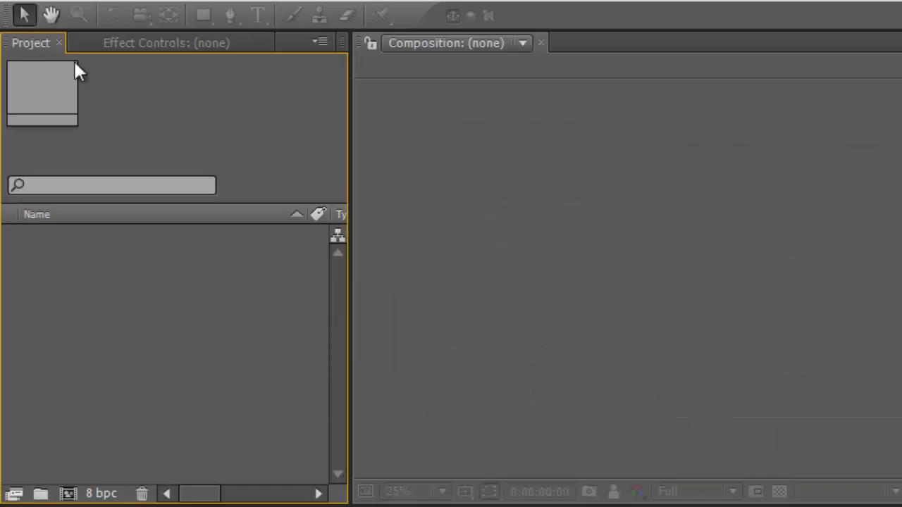
- Set up a new composition with the HDV/HDTV 720 25 preset, Square Pixels and start timecode 0
left_click(113, 14)
left_click(186, 82)
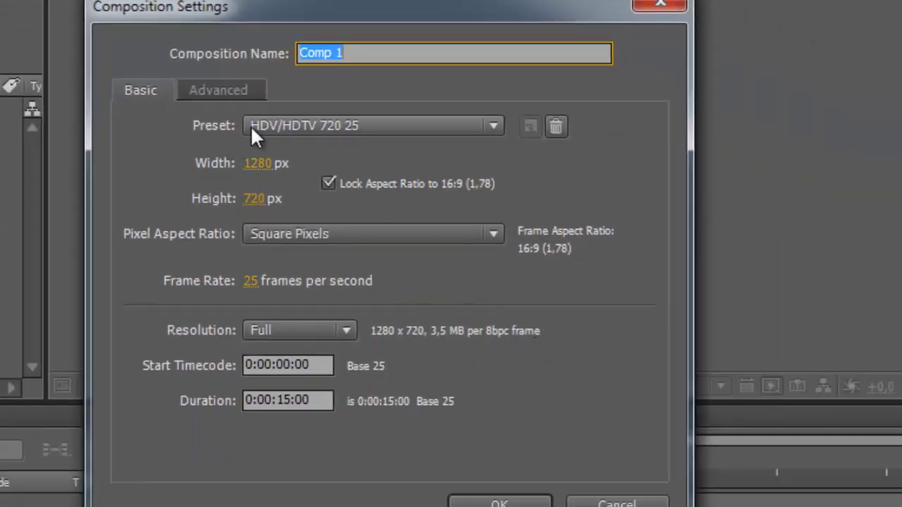
left_click(254, 125)
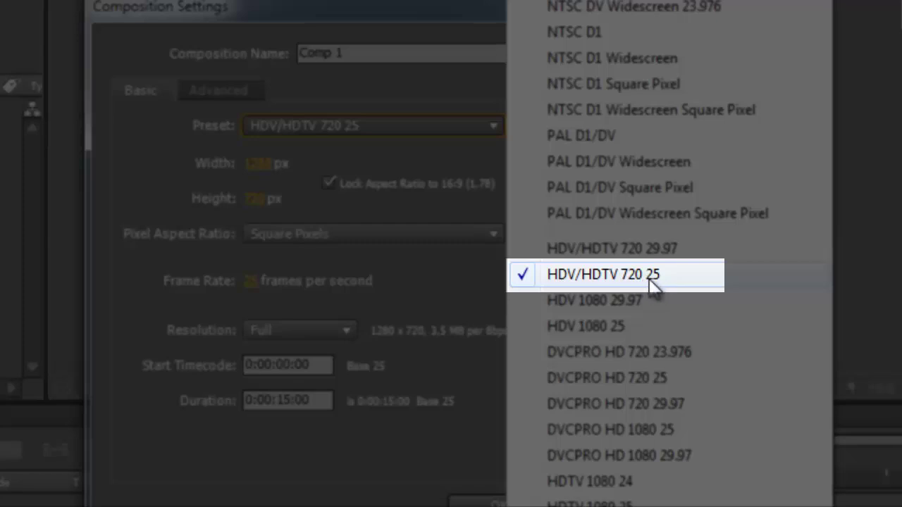
left_click(656, 286)
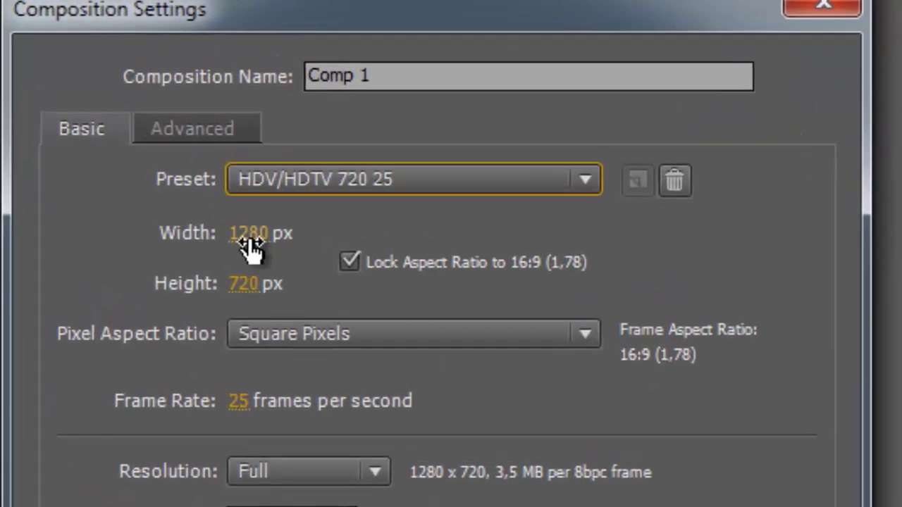
left_click(340, 337)
left_click(337, 335)
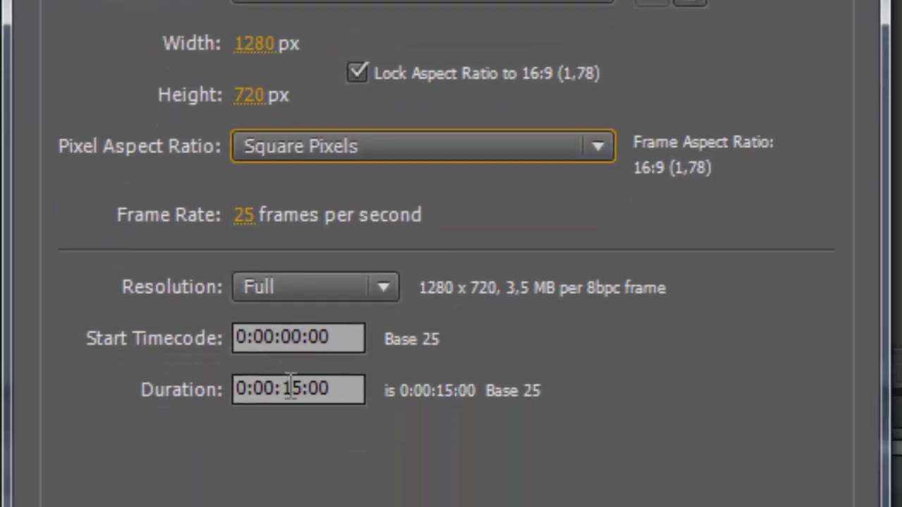
left_click(337, 369)
key("ctrl+a")
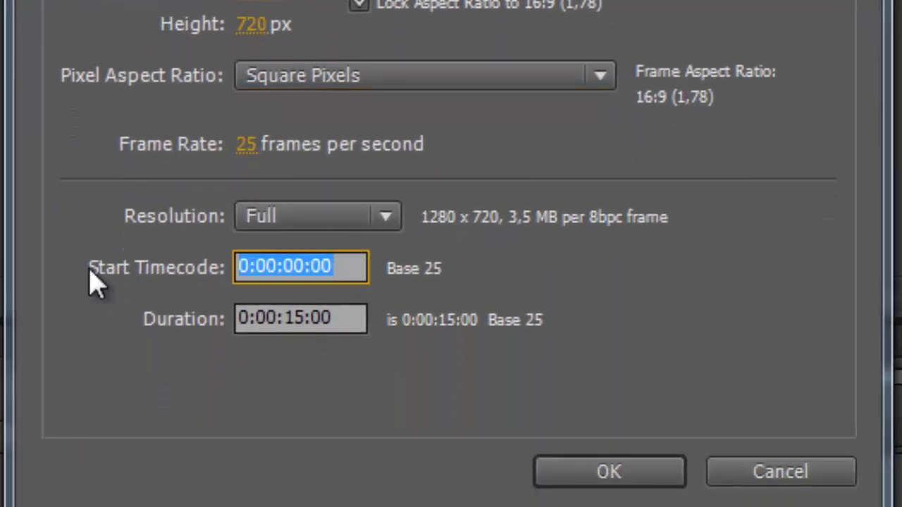
type("0")
key("Tab")
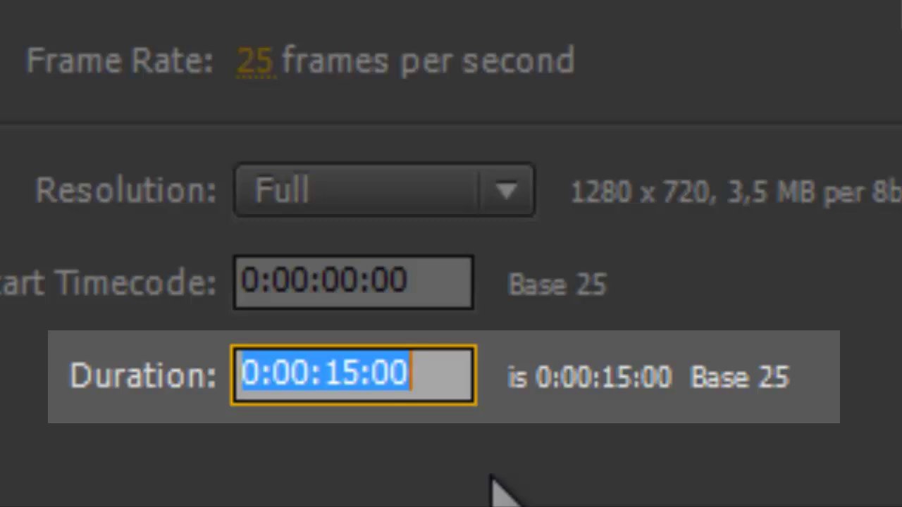
- Try duration entries 1..., 30. and 1.30., clearing each so the duration reads 0:00:00:01
type("1")
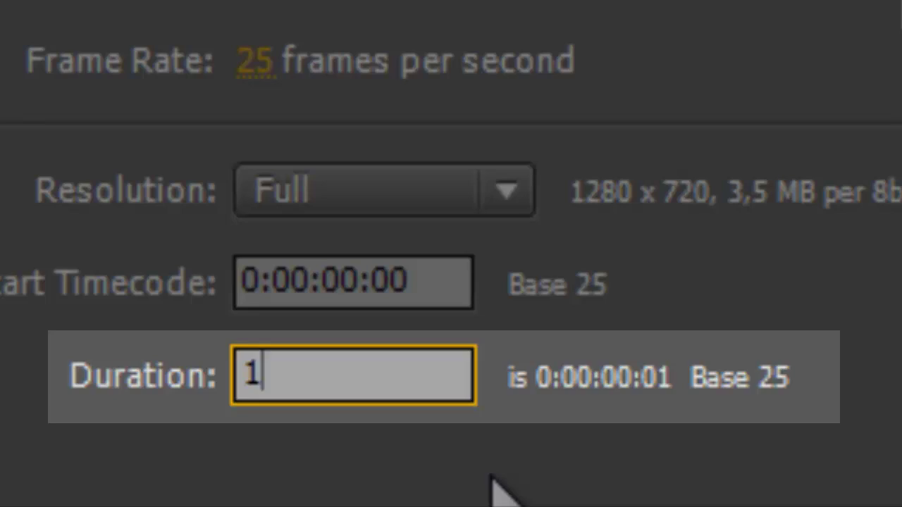
type(".")
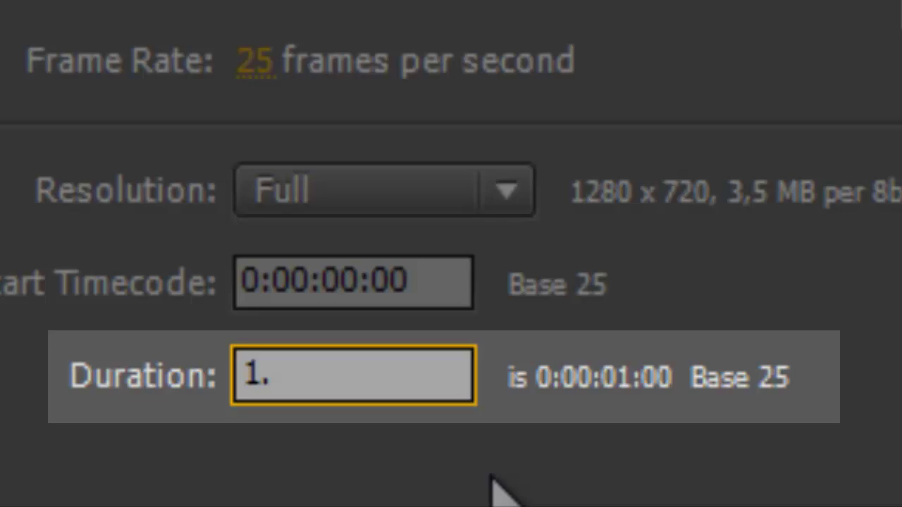
type(".")
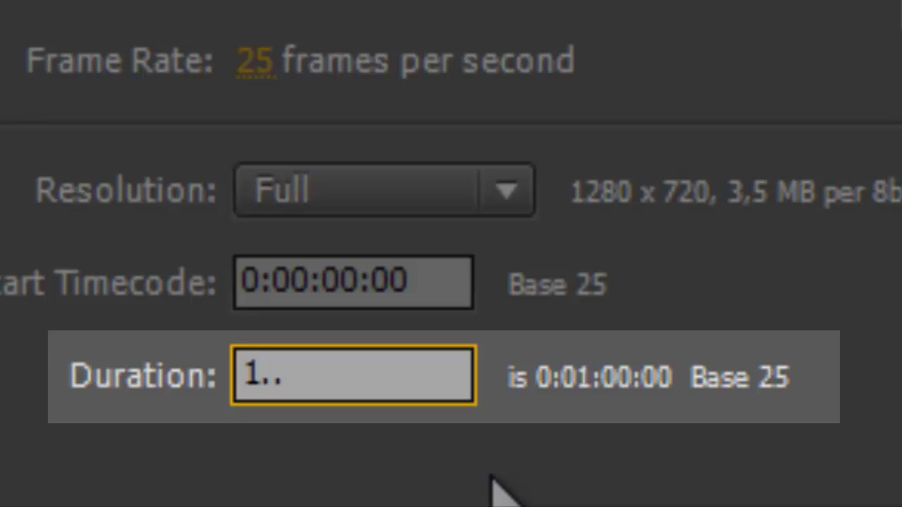
type(".")
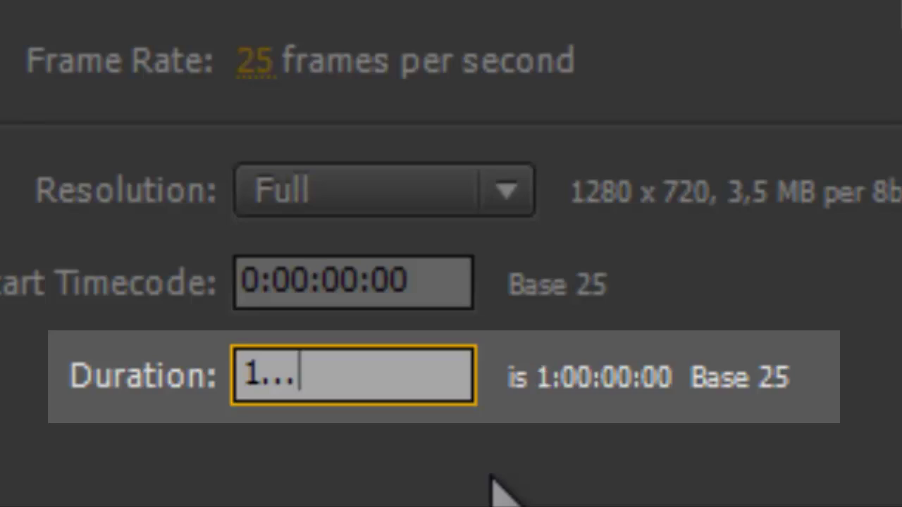
key("BackSpace")
key("BackSpace")
key("BackSpace")
key("BackSpace")
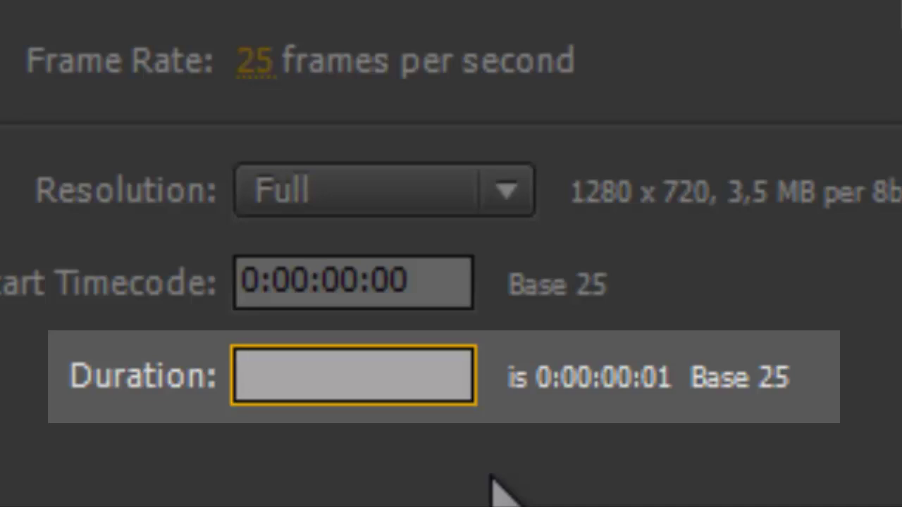
type("30.")
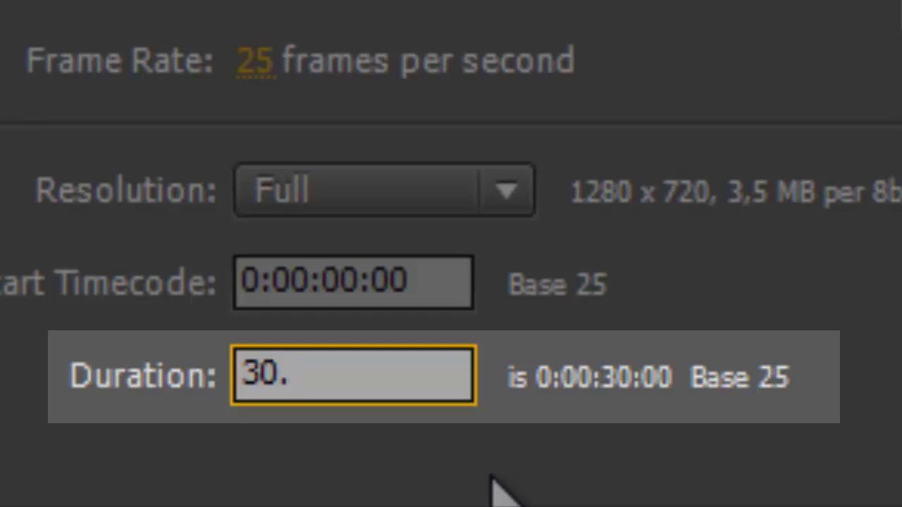
key("BackSpace")
key("BackSpace")
key("BackSpace")
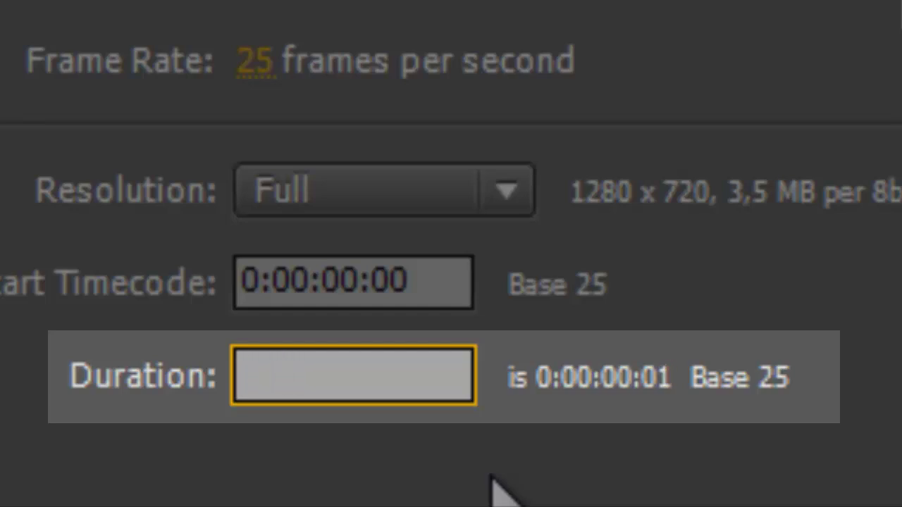
type("1.30")
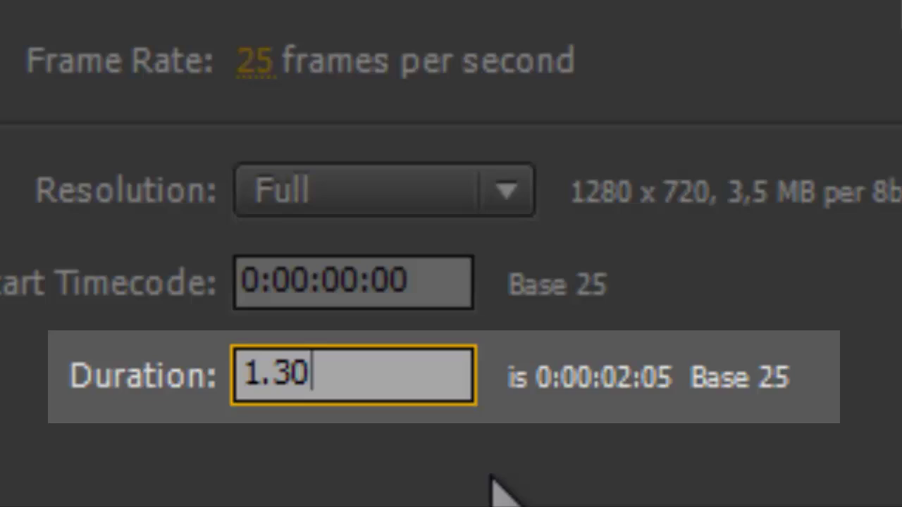
type(".")
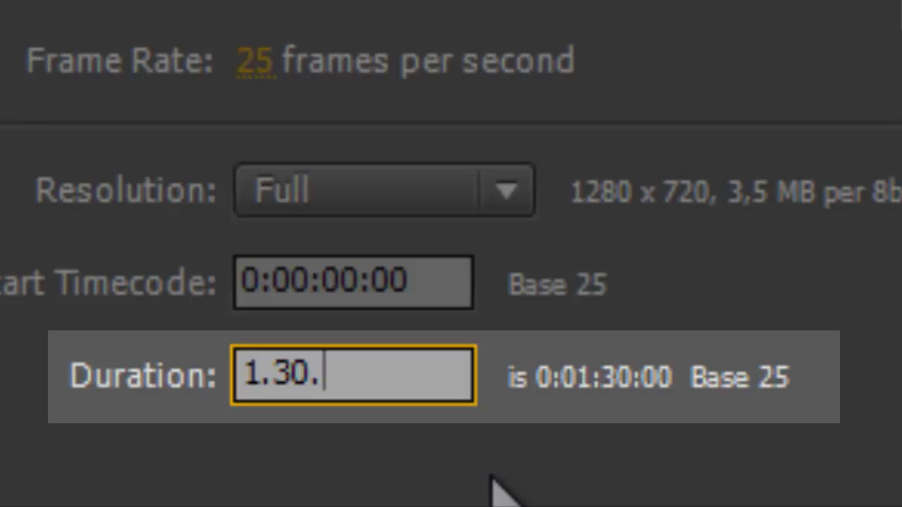
key("BackSpace")
key("BackSpace")
key("BackSpace")
key("BackSpace")
key("BackSpace")
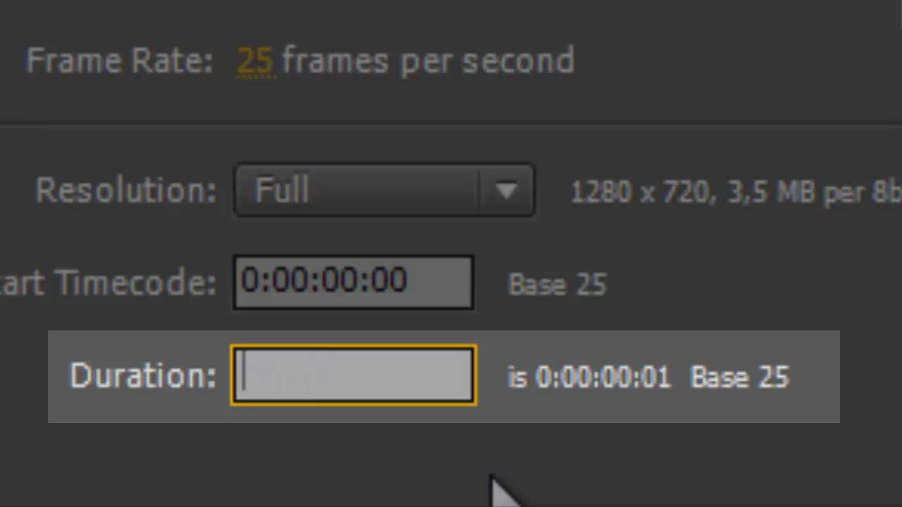
- Set the duration to 0:00:30:00 and create Comp 1 at 1280x720, 25 fps
left_click(395, 285)
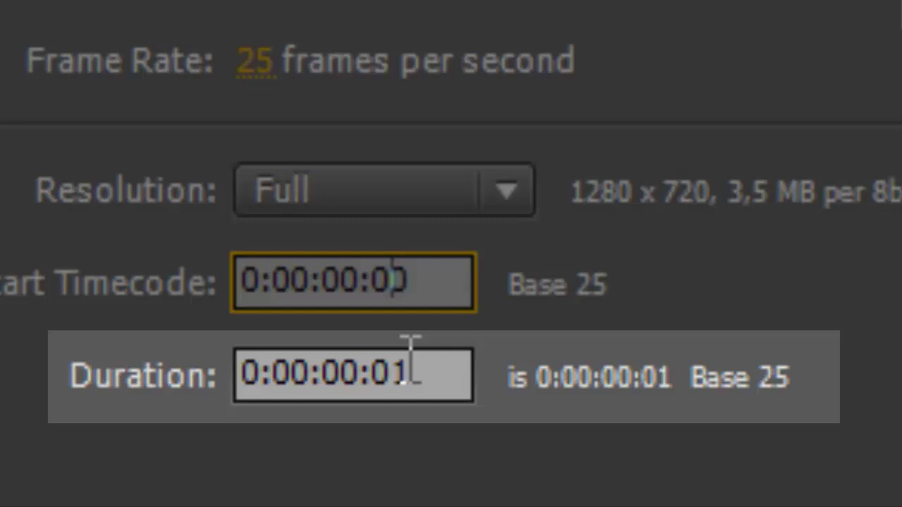
left_click_drag(409, 361, 398, 366)
type("0")
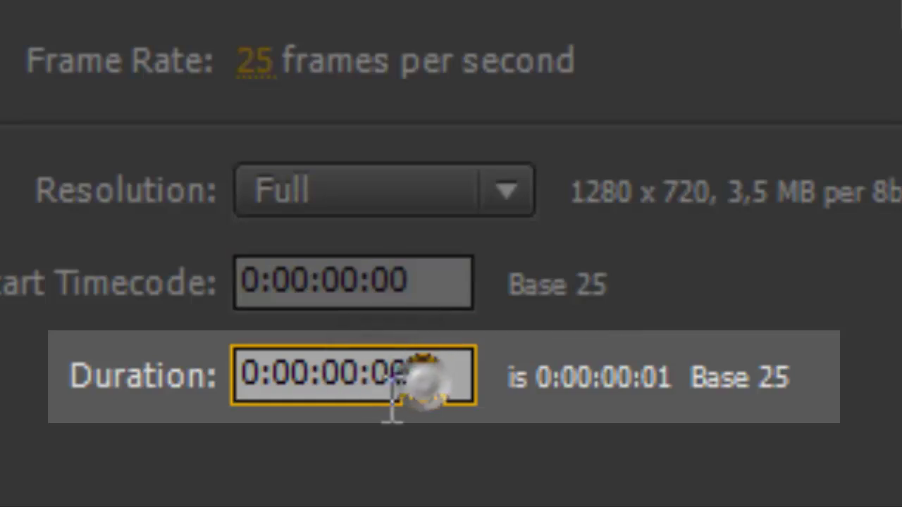
left_click_drag(392, 373, 443, 380)
type("1")
key("BackSpace")
left_click_drag(361, 374, 285, 368)
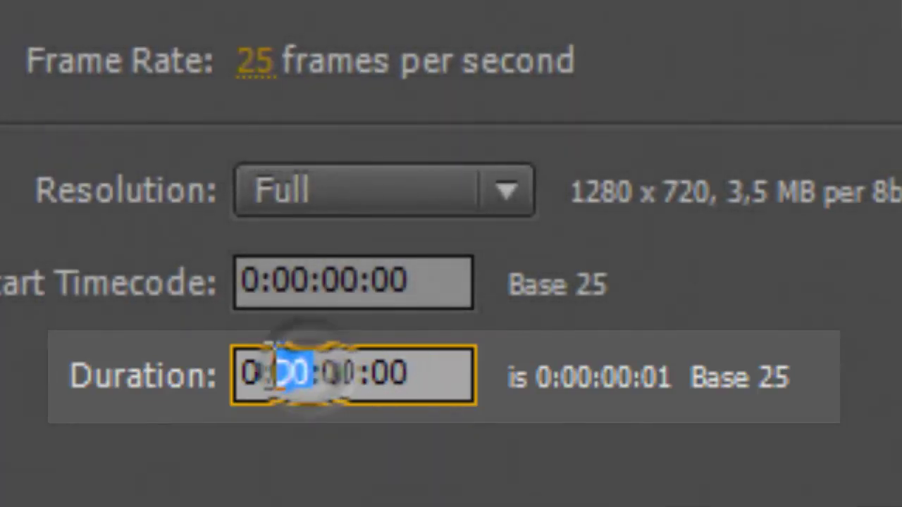
left_click(254, 366)
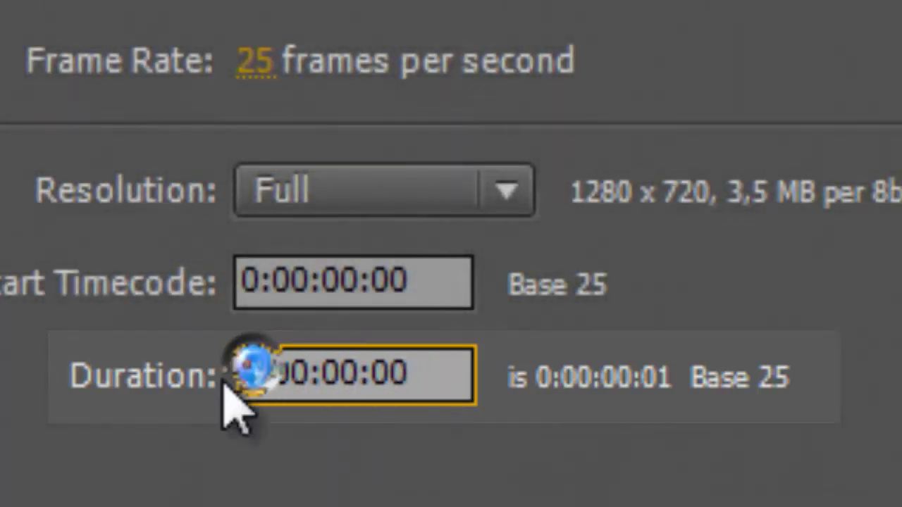
double_click(333, 373)
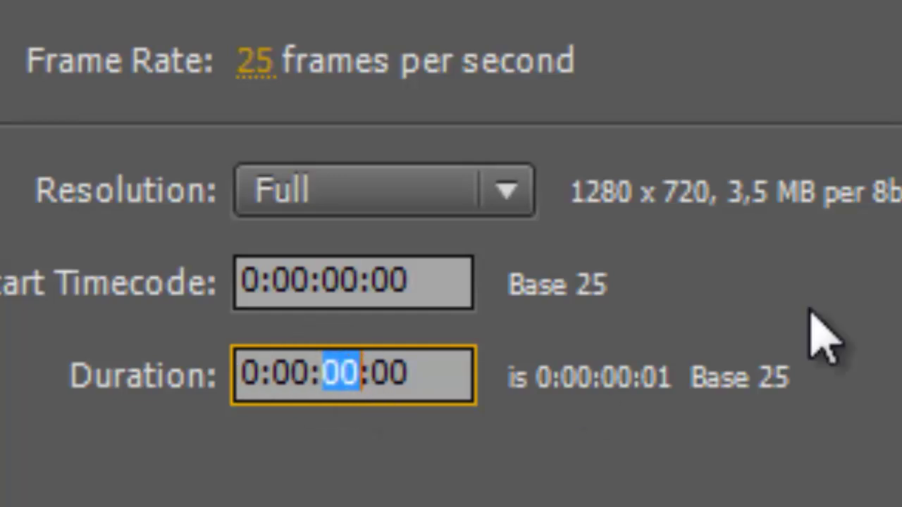
type("30")
key("Return")
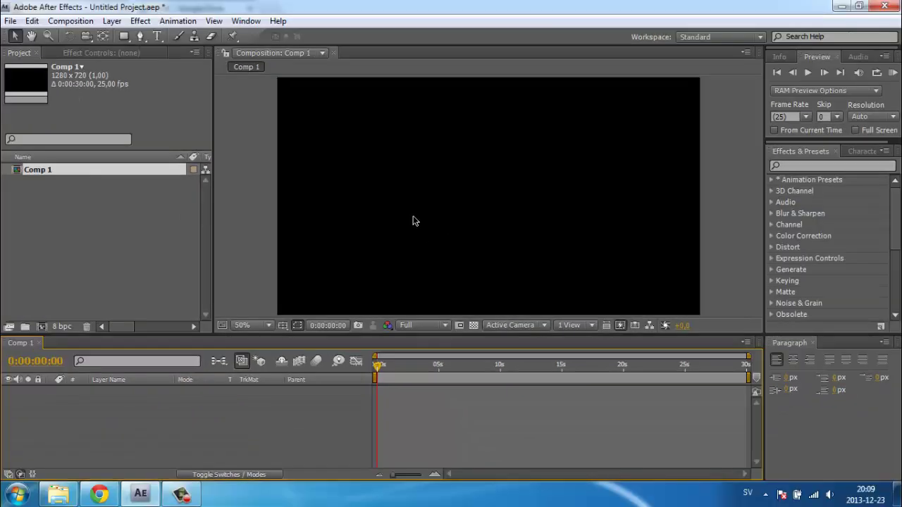
key("comma")
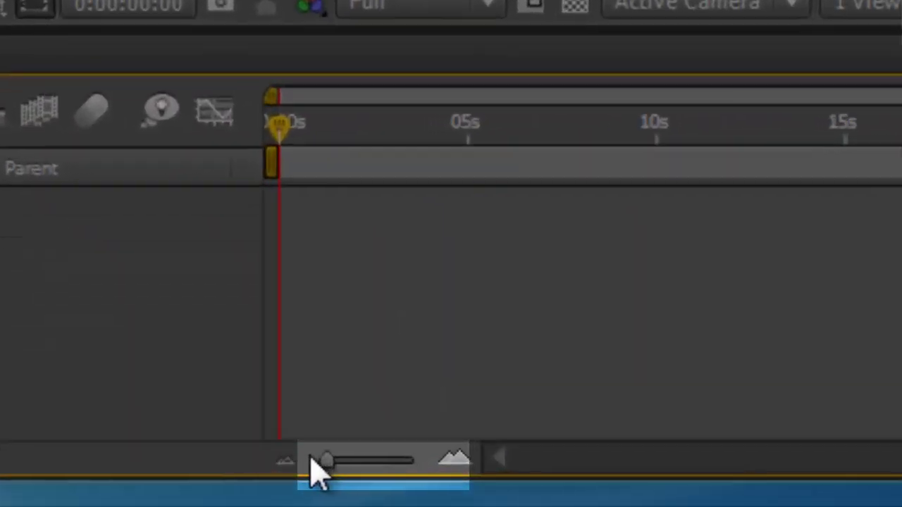
left_click_drag(389, 475, 272, 462)
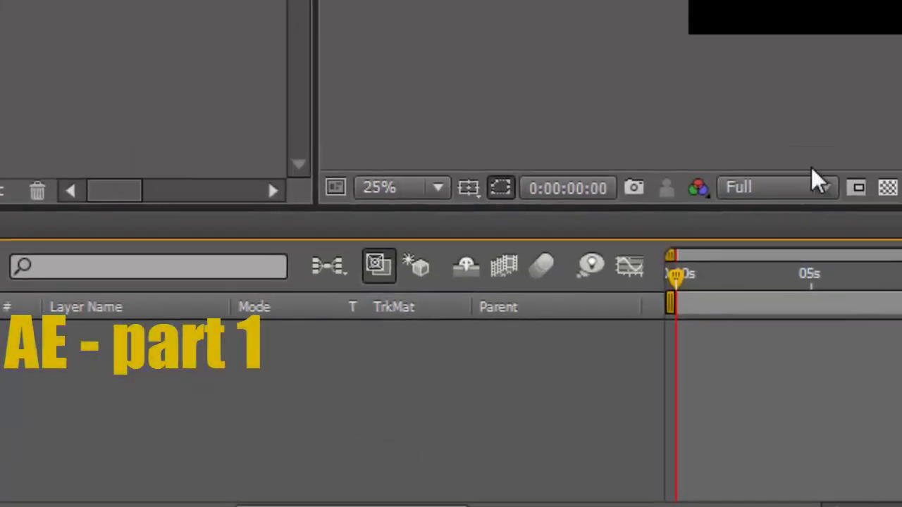
left_click(811, 185)
left_click(455, 261)
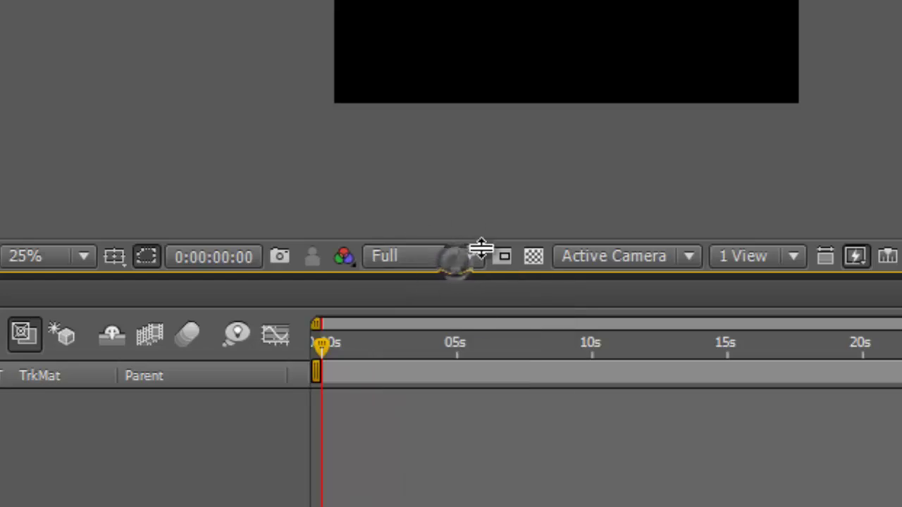
left_click(402, 257)
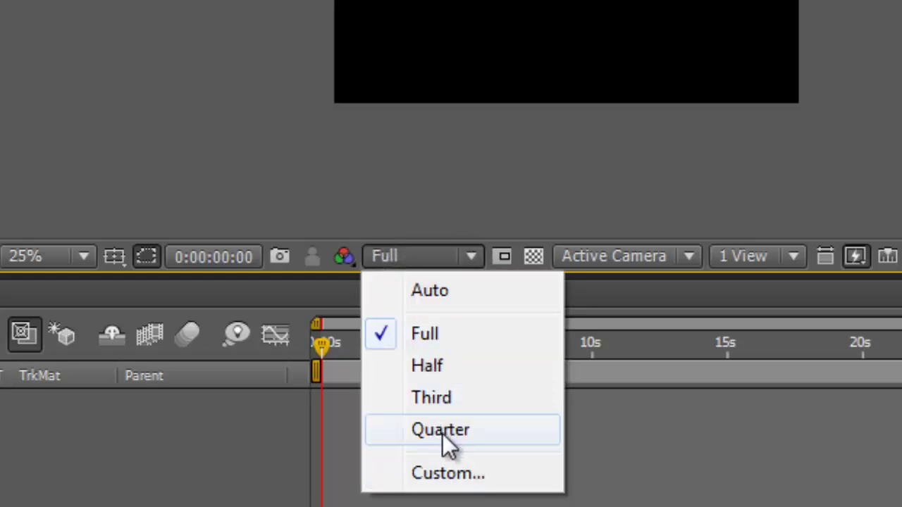
left_click(443, 435)
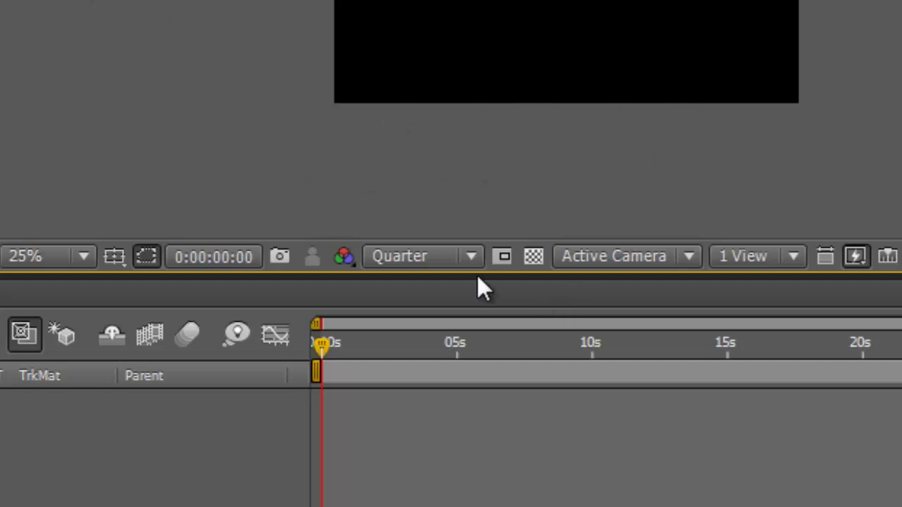
left_click(461, 265)
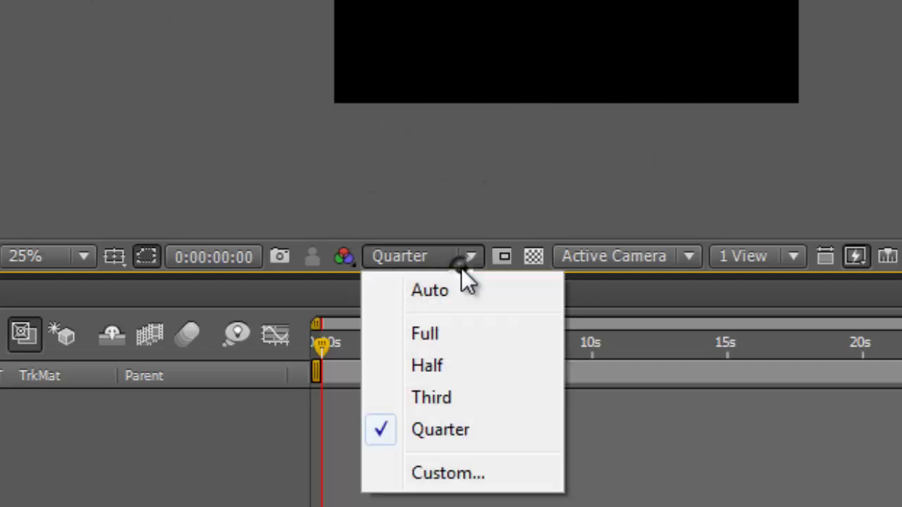
left_click(446, 335)
scroll(426, 106, "up", 2)
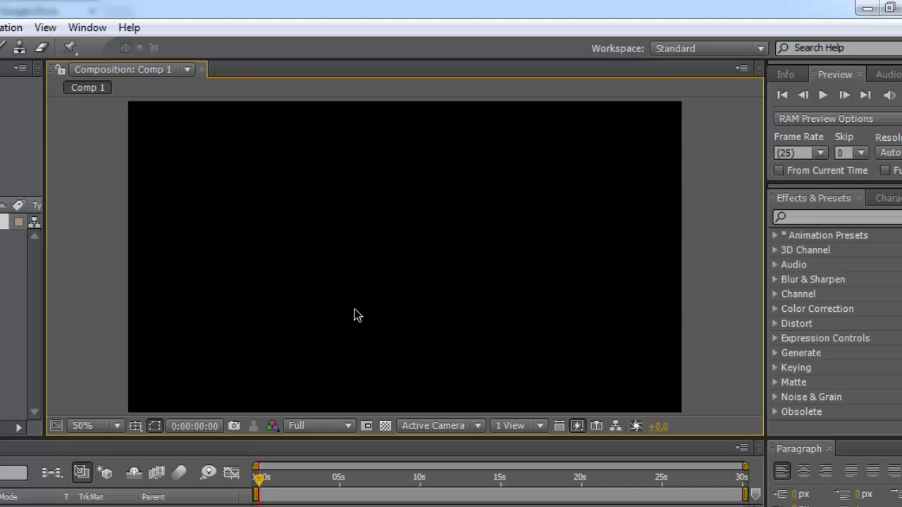
key("comma")
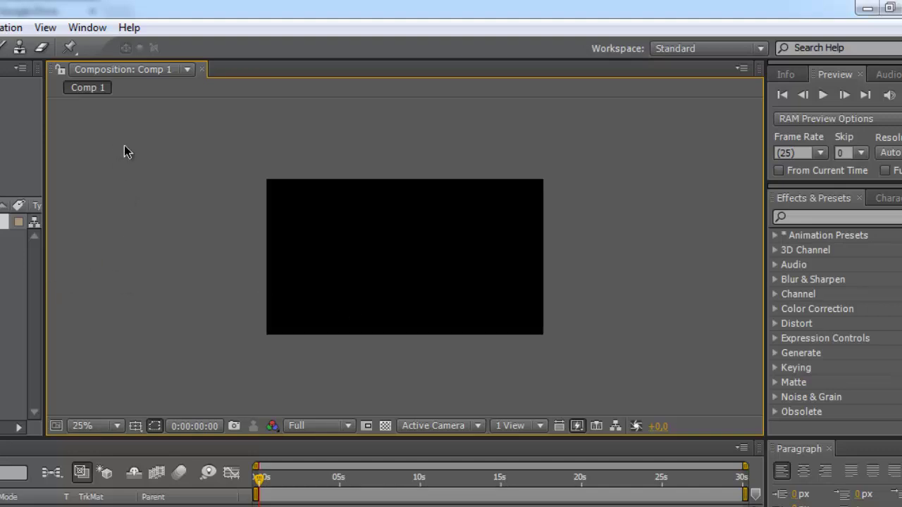
left_click(153, 270)
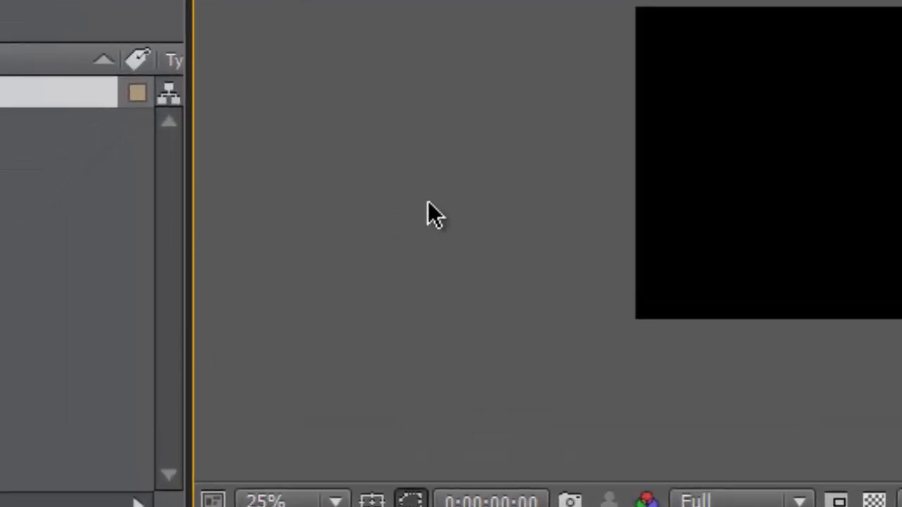
left_click(6, 321)
left_click(177, 467)
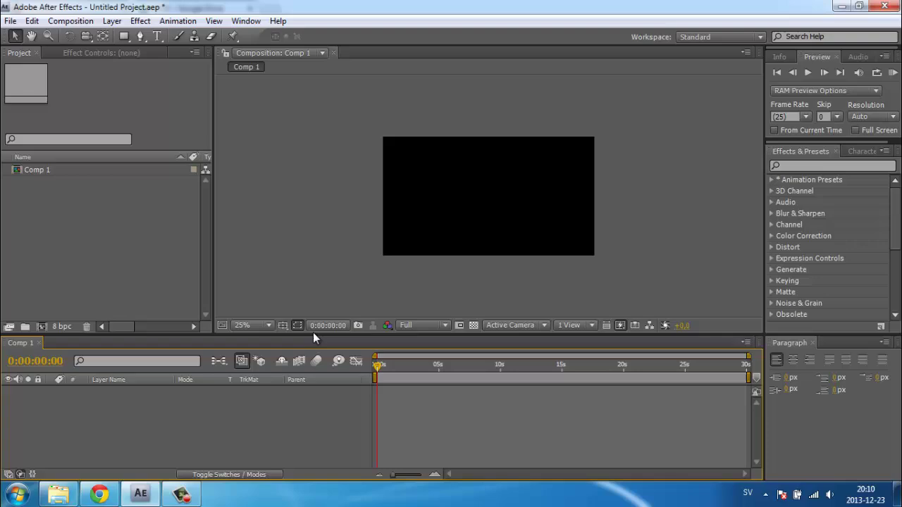
left_click(300, 269)
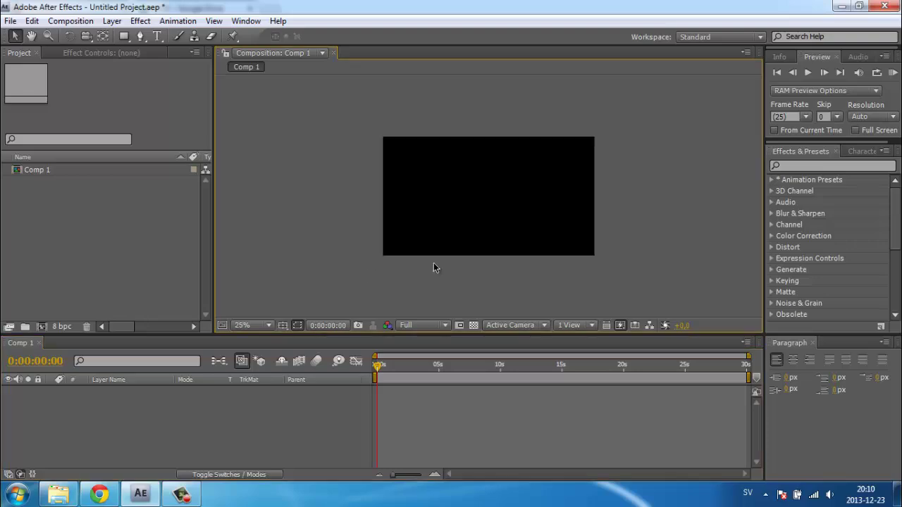
scroll(510, 260, "up", 2)
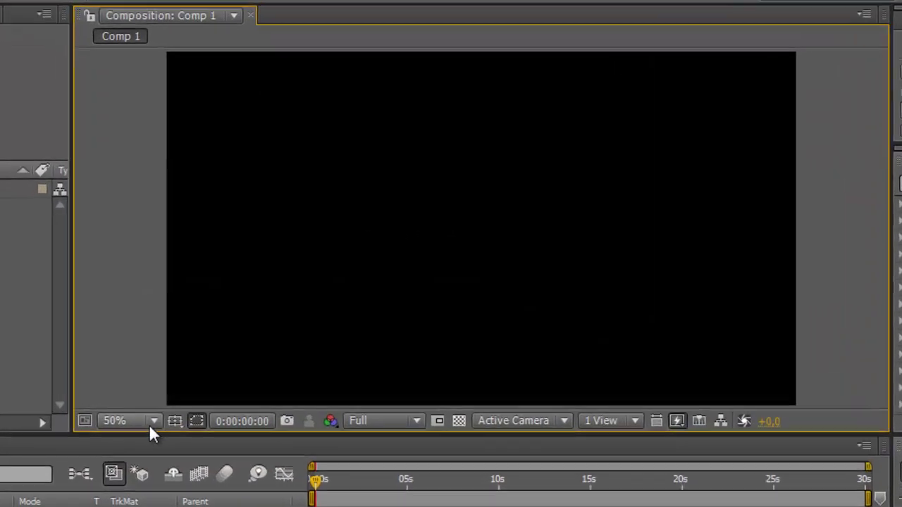
left_click(267, 326)
left_click(81, 246)
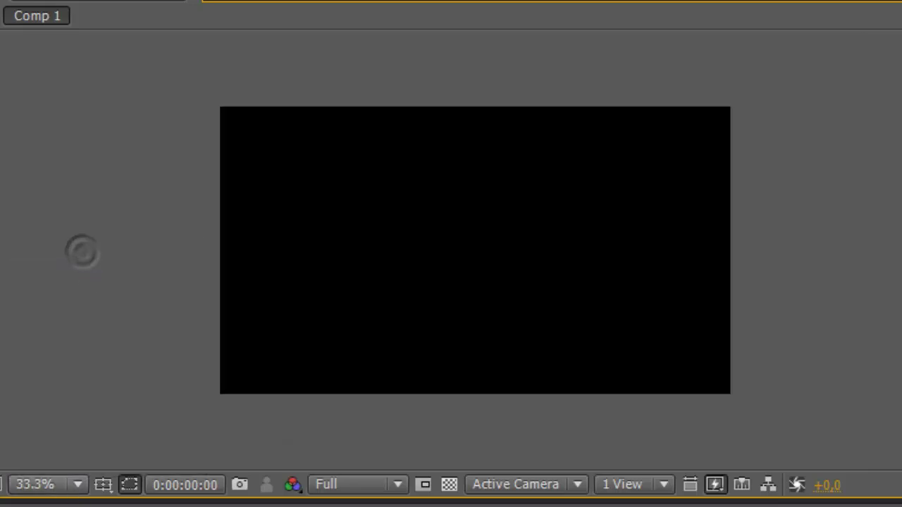
left_click(75, 486)
left_click(80, 272)
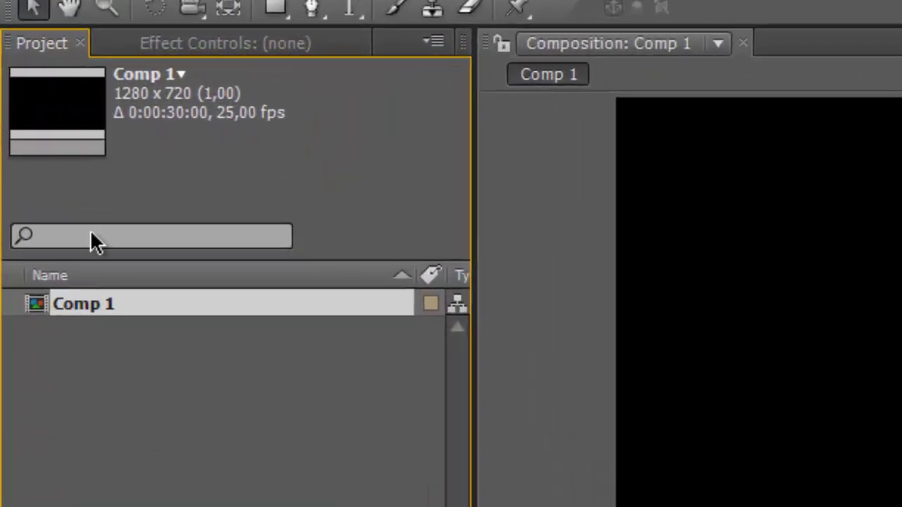
- Select Comp 1 in the Project panel and rename it to INTRO
left_click(125, 319)
left_click(94, 310)
key("Return")
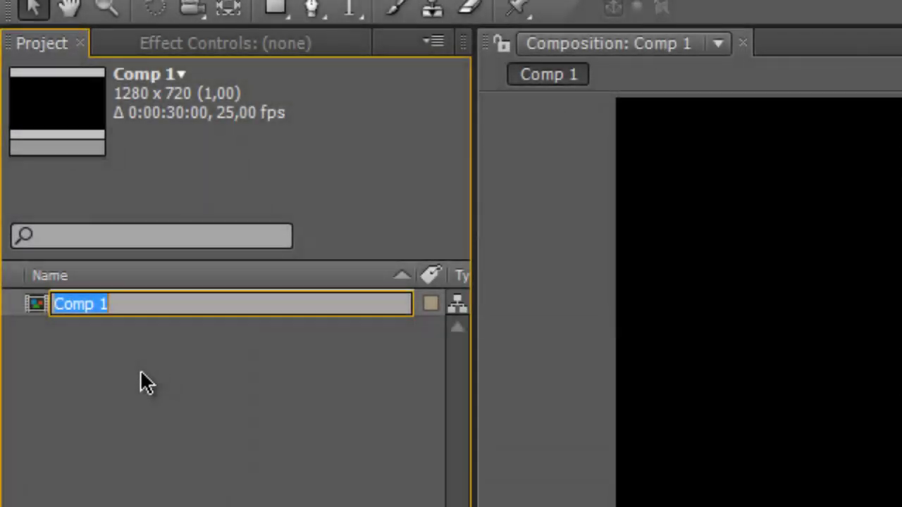
type("E")
key("BackSpace")
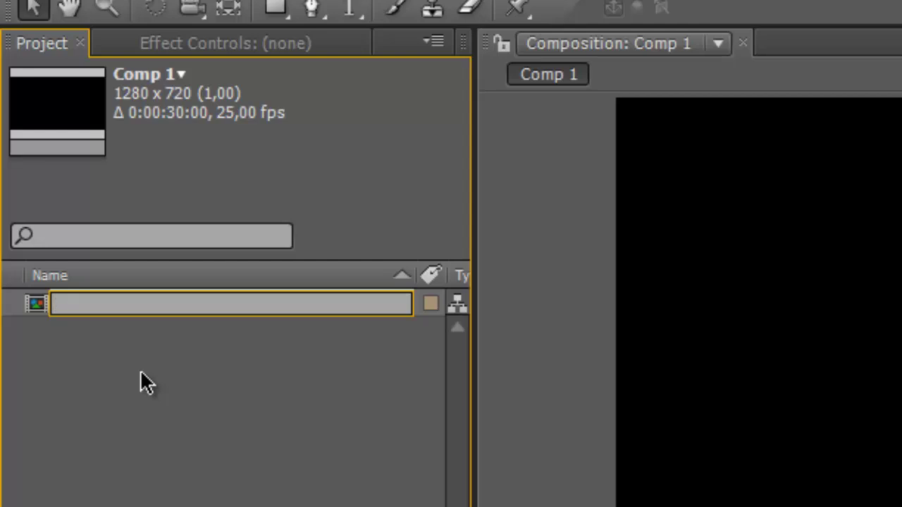
type("INTRO")
key("Return")
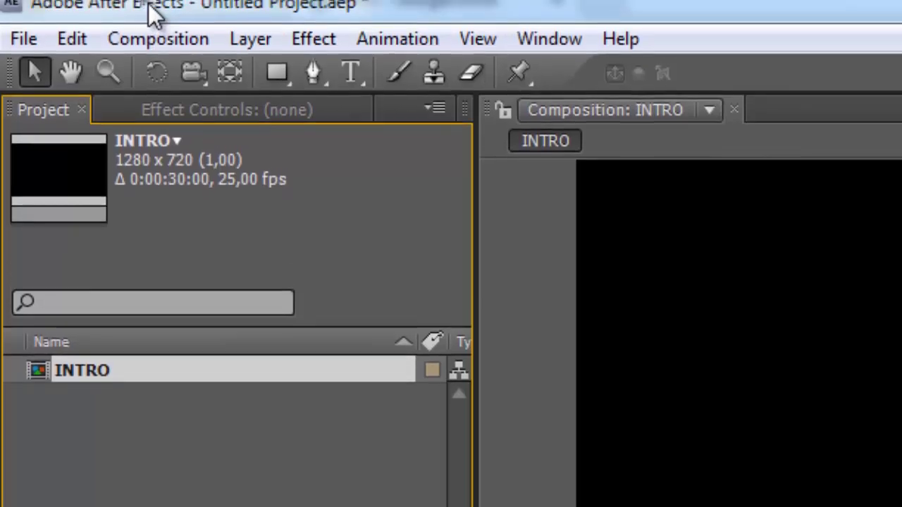
- Change the INTRO composition's duration from 30 seconds to 10 seconds (0:00:10:00)
left_click(158, 39)
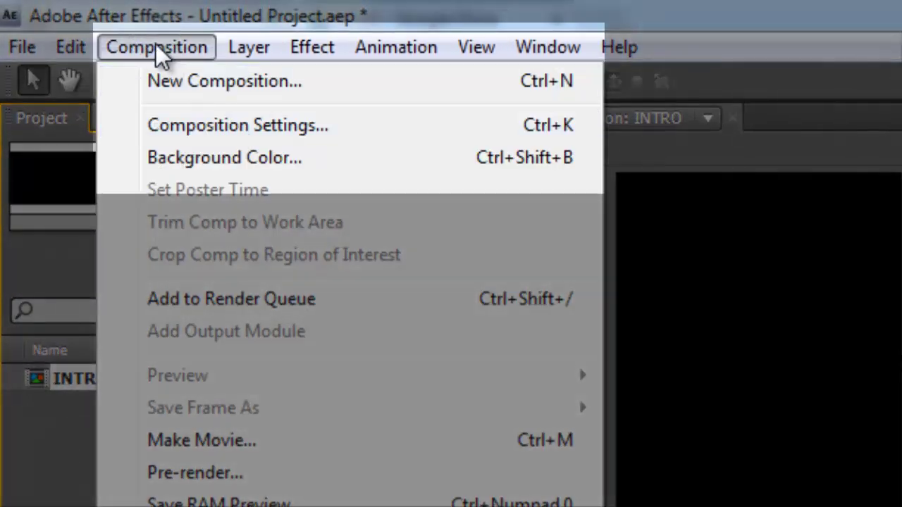
left_click(195, 125)
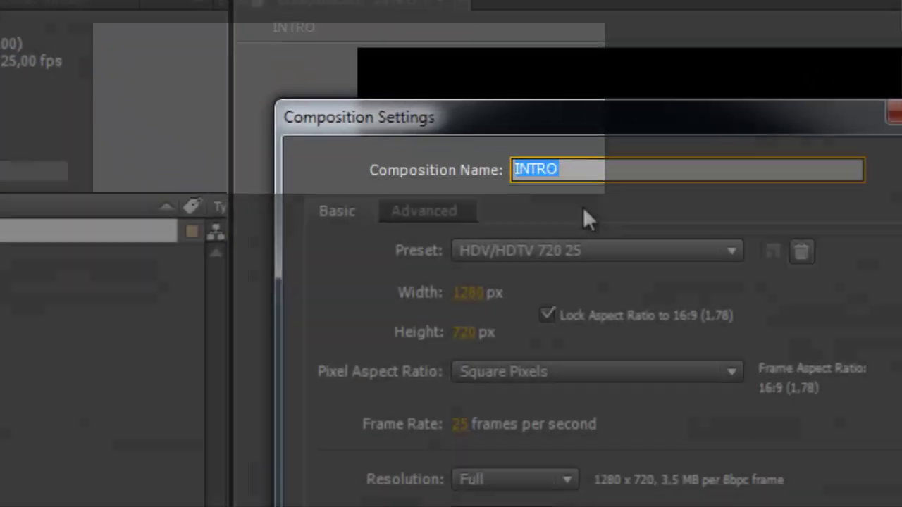
left_click(356, 63)
double_click(354, 64)
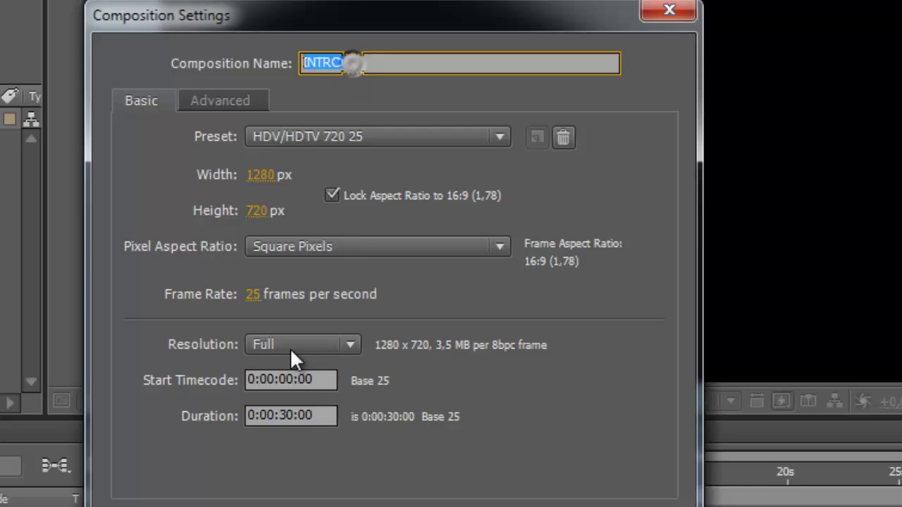
left_click(329, 416)
type("10")
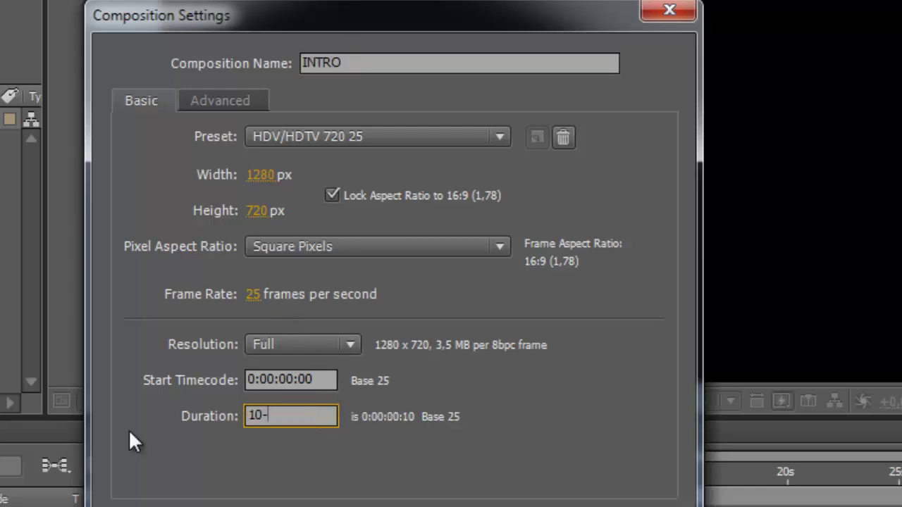
type(".")
key("Return")
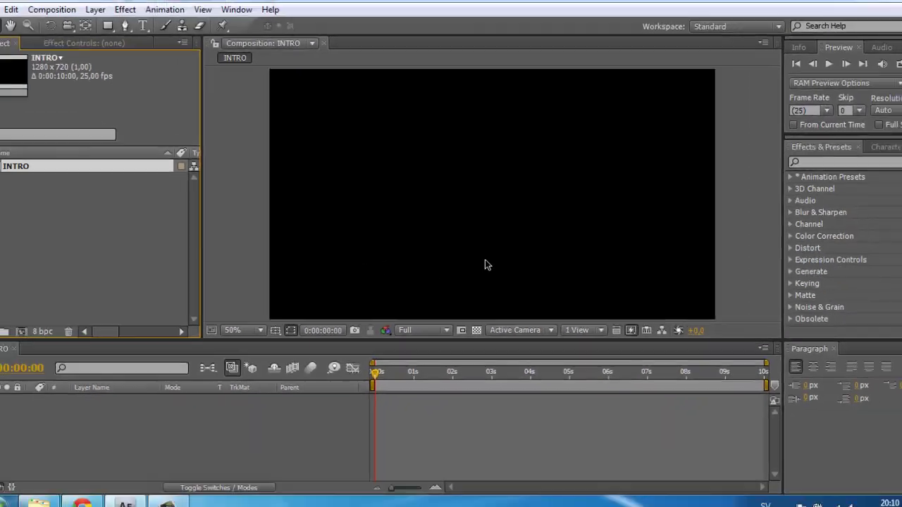
scroll(483, 264, "down", 2)
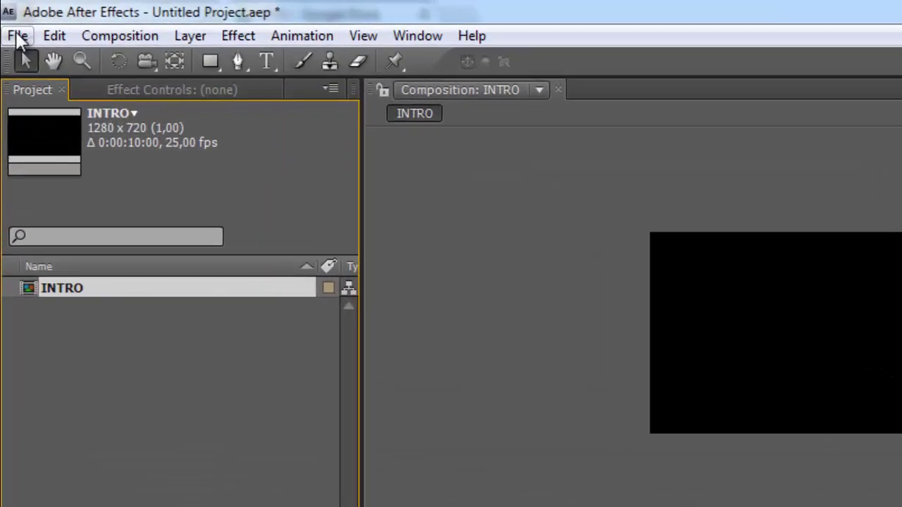
- Start Save As and choose the MMV folder as the save location
left_click(10, 20)
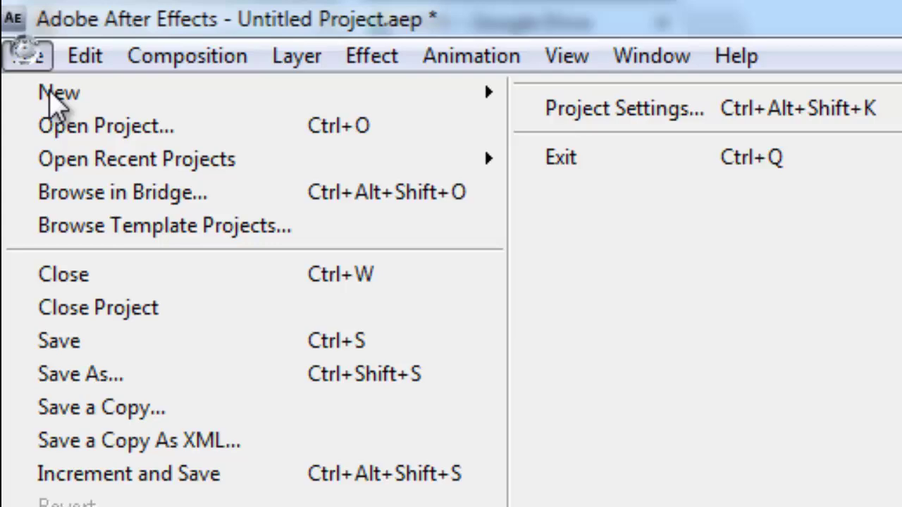
left_click(207, 414)
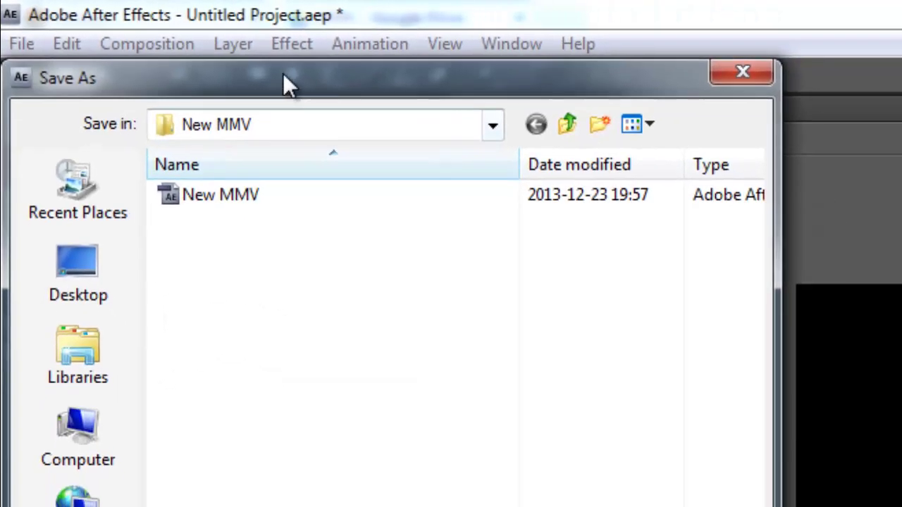
left_click_drag(282, 76, 816, 141)
left_click(775, 175)
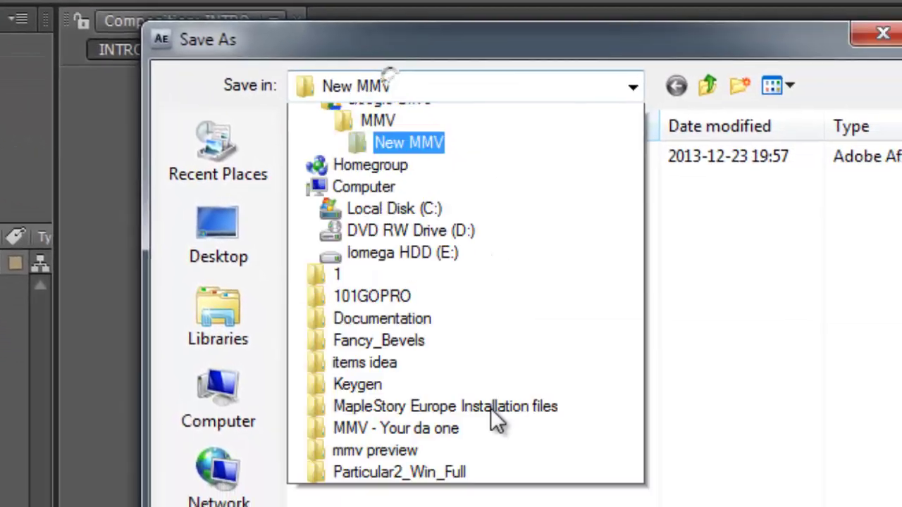
left_click(282, 225)
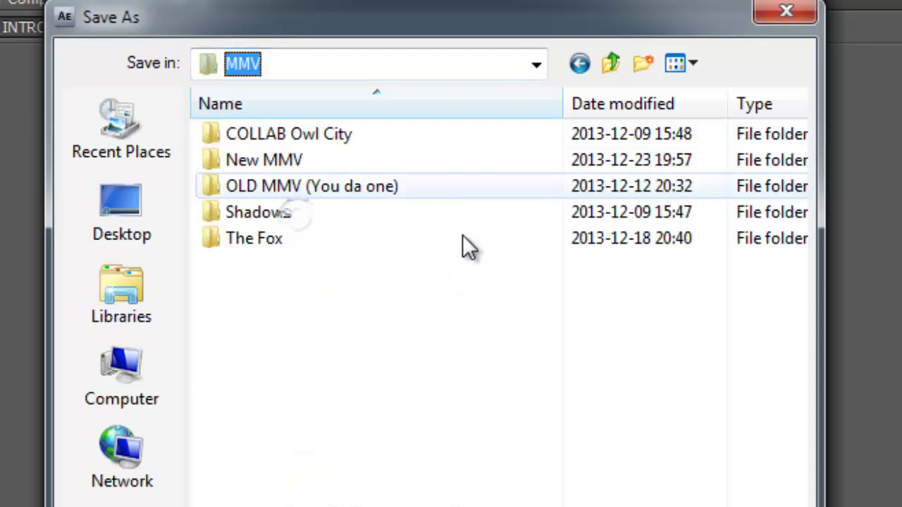
- Create a new folder named MMV inside it and open it
left_click(645, 62)
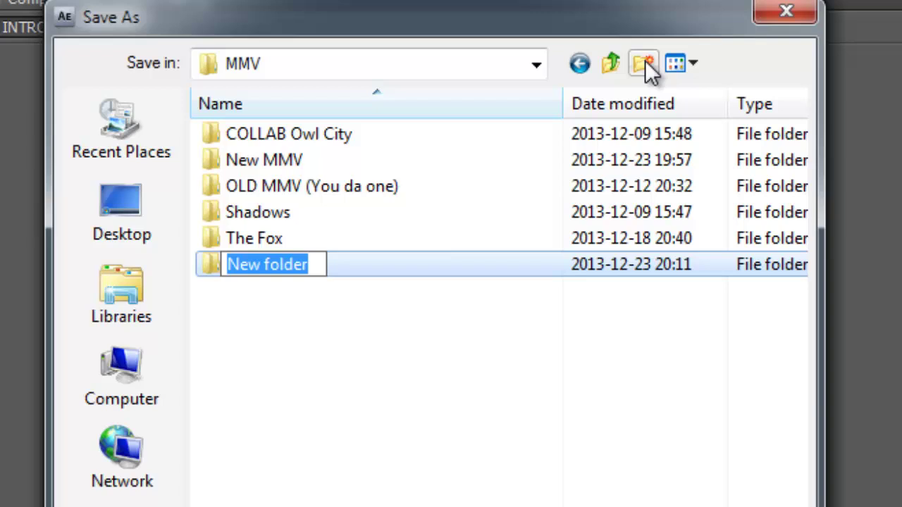
type("New")
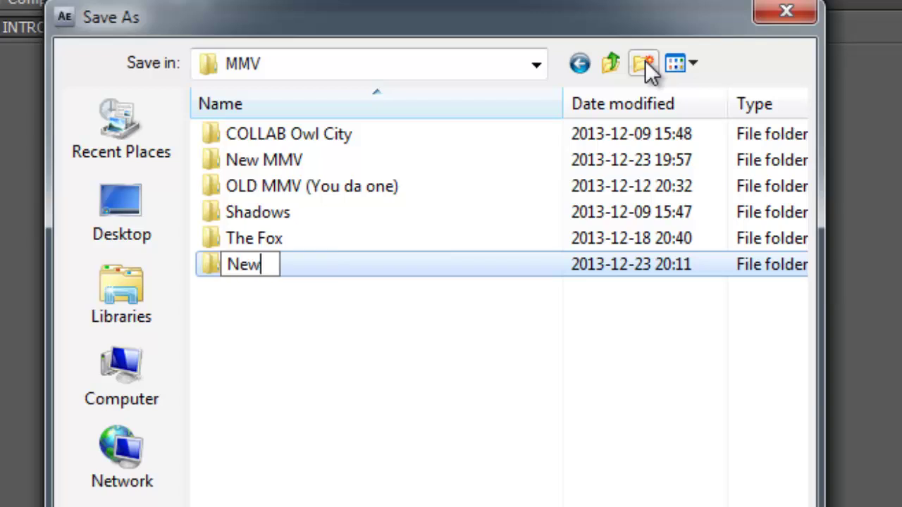
key("BackSpace")
key("BackSpace")
key("BackSpace")
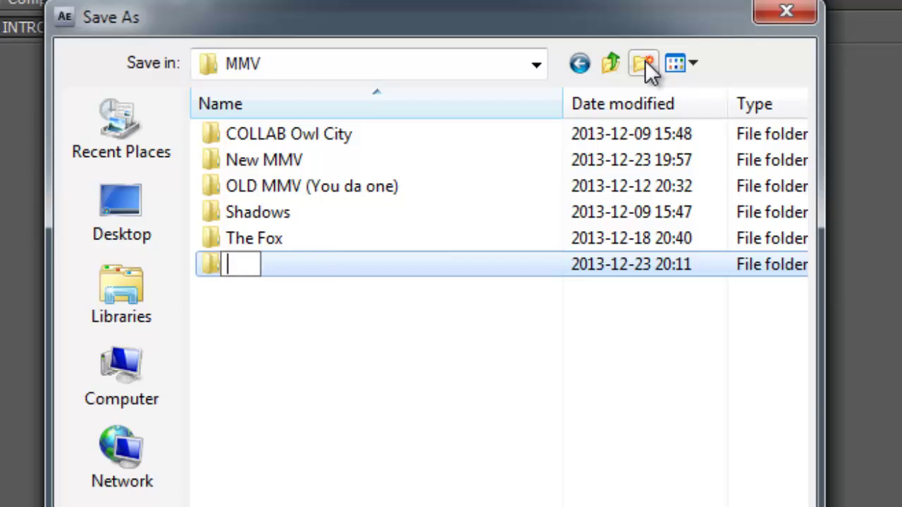
type("N")
key("BackSpace")
type("MMV")
key("Return")
key("Return")
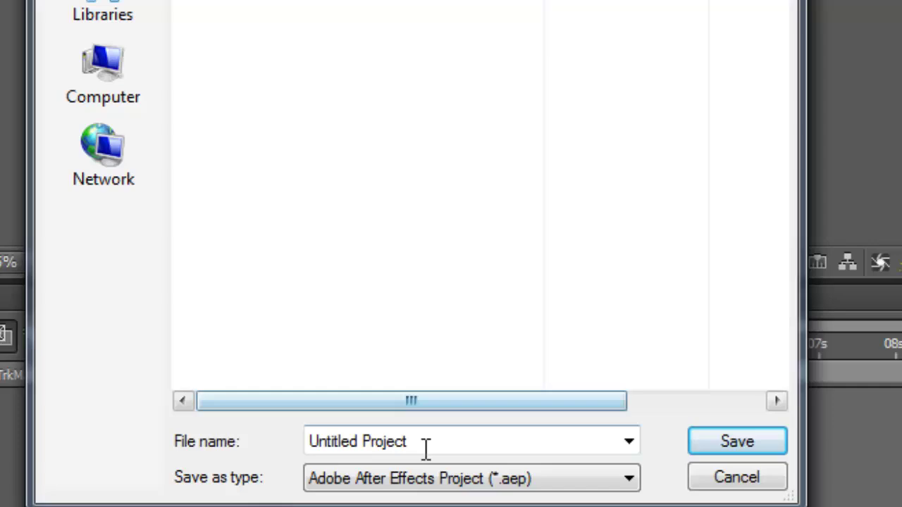
- Save the project with the file name MMV
left_click(425, 449)
type("MMV")
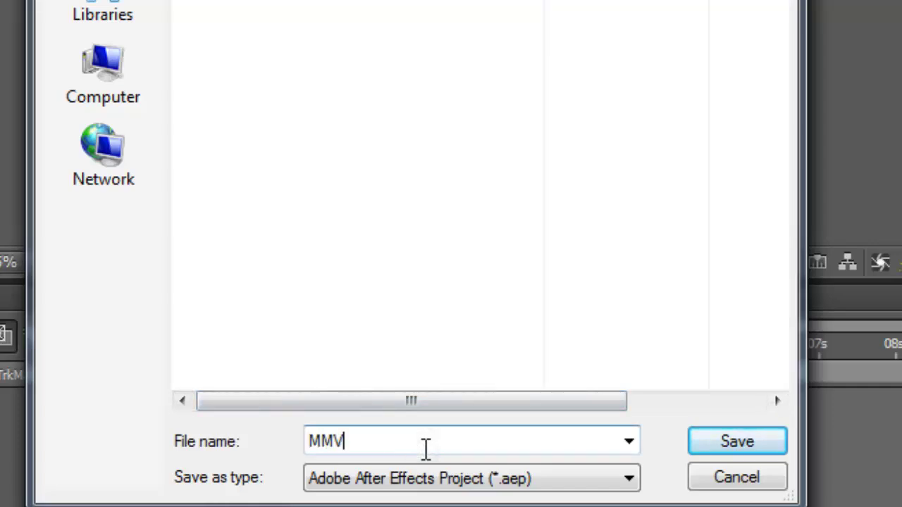
key("Return")
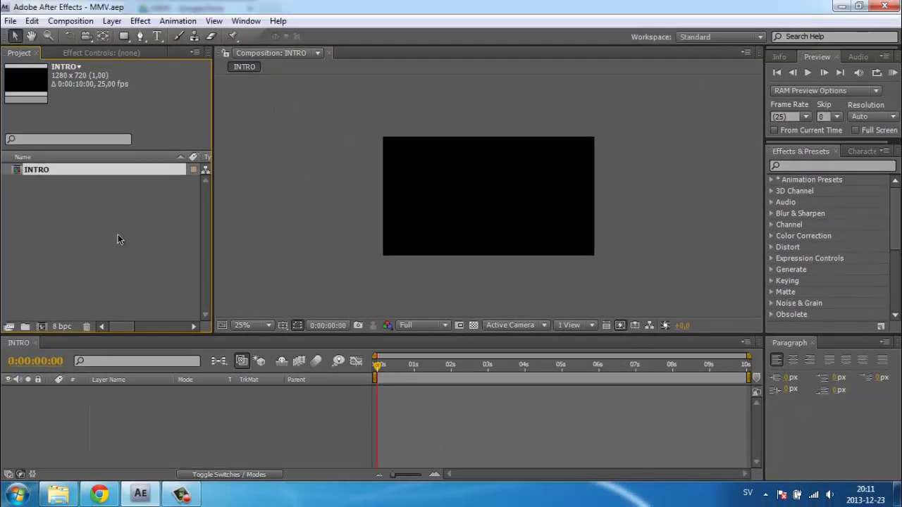
left_click(105, 214)
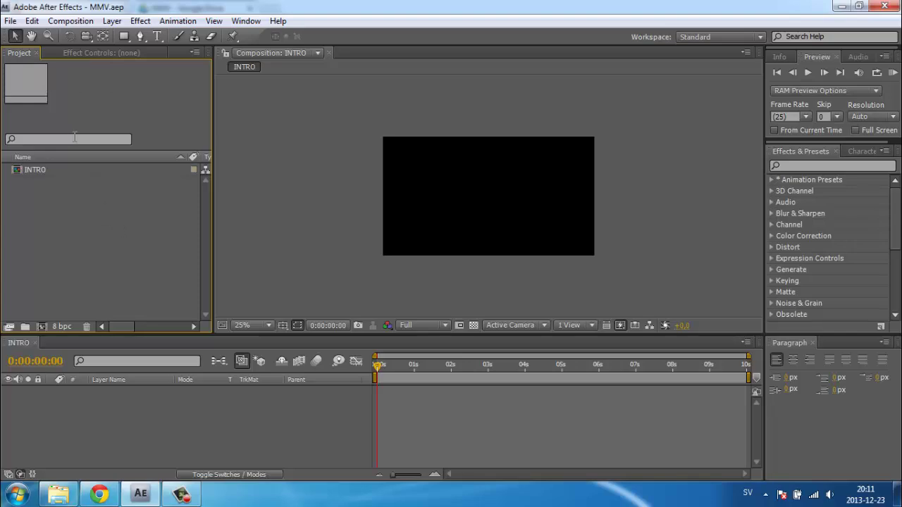
left_click(10, 20)
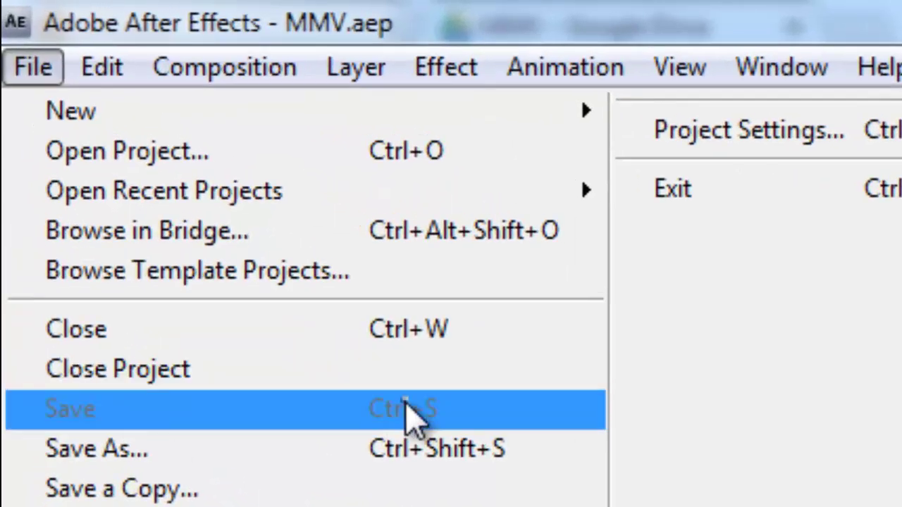
left_click(405, 407)
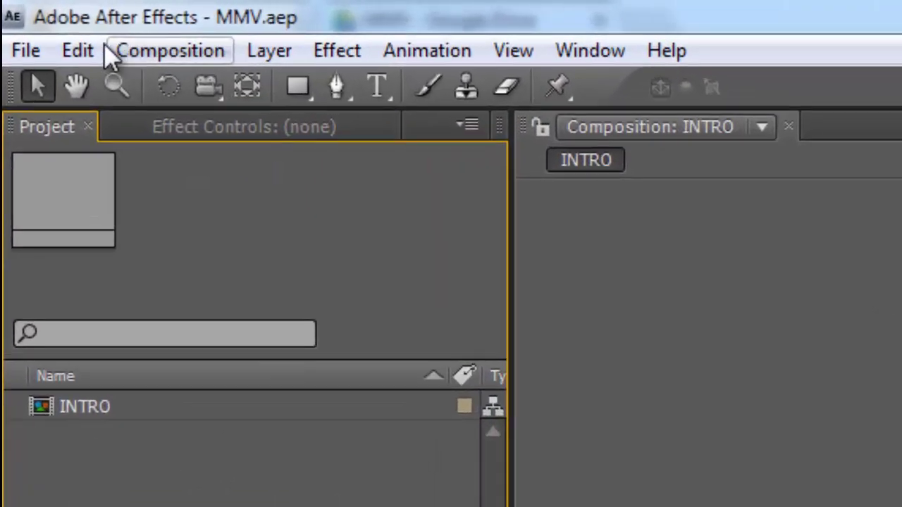
left_click(48, 30)
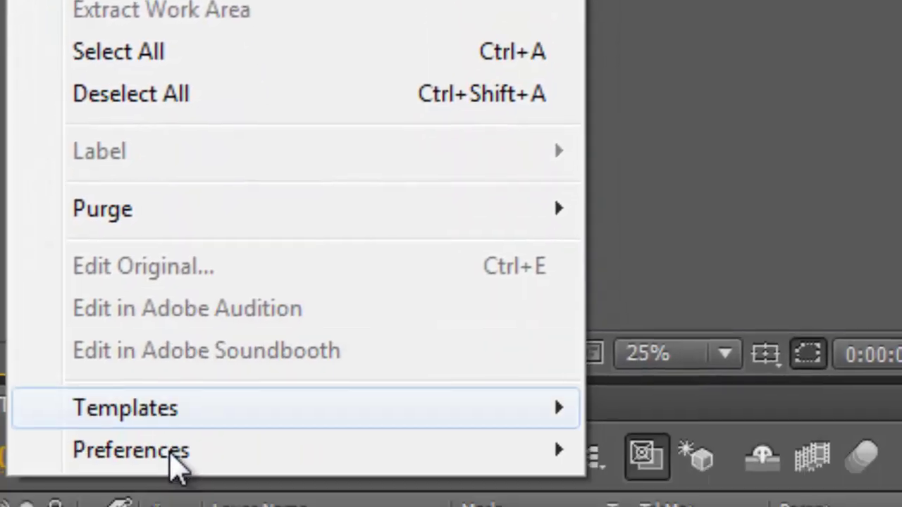
mouse_move(233, 506)
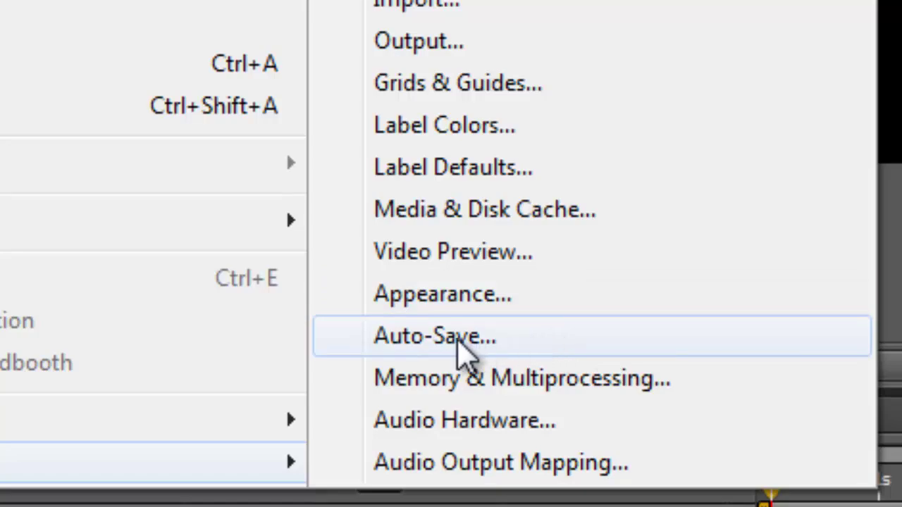
left_click(460, 339)
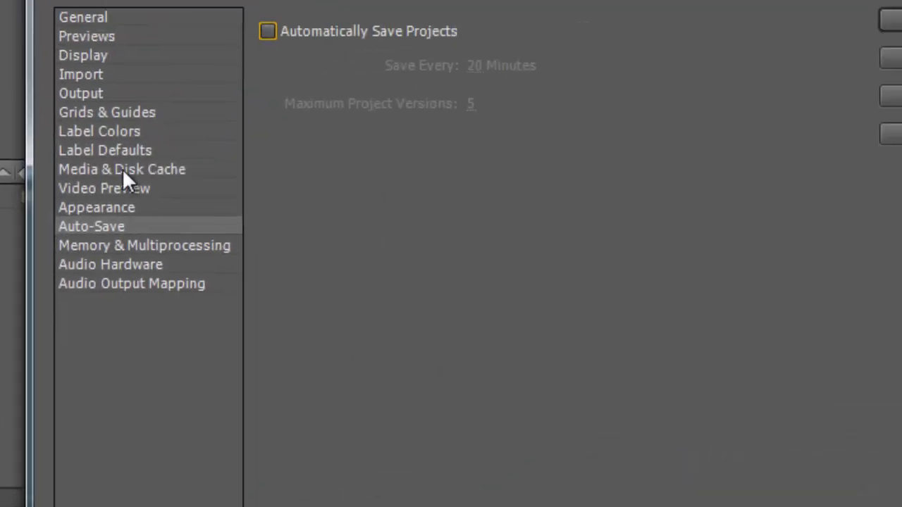
left_click(215, 88)
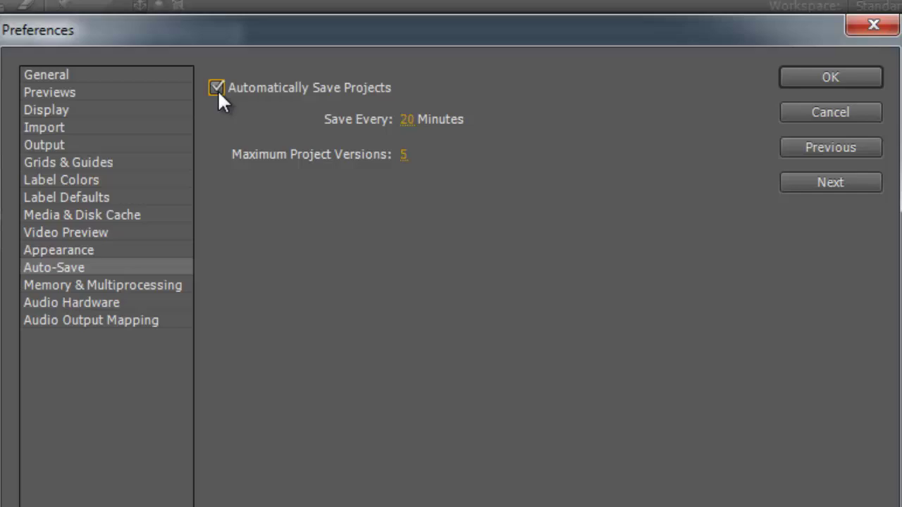
left_click(333, 145)
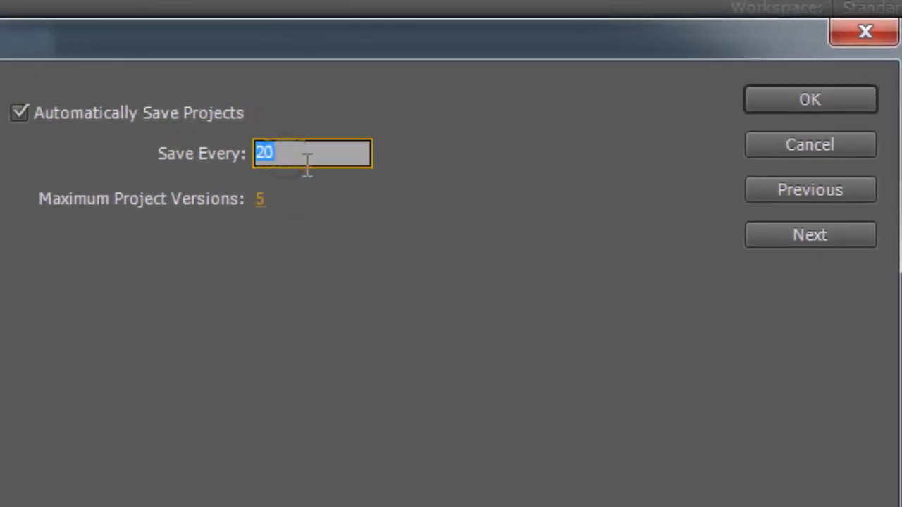
left_click(384, 236)
left_click(272, 151)
type("5")
left_click(387, 274)
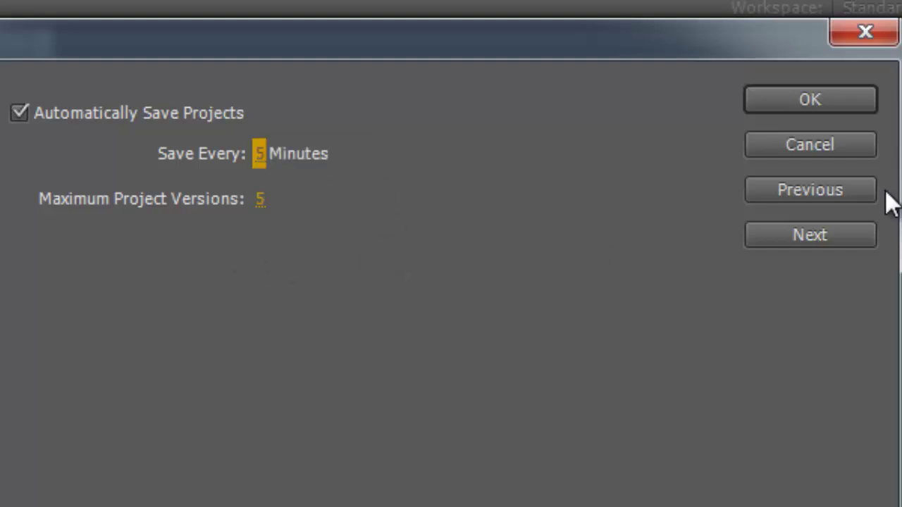
left_click(258, 200)
left_click(286, 234)
left_click(318, 171)
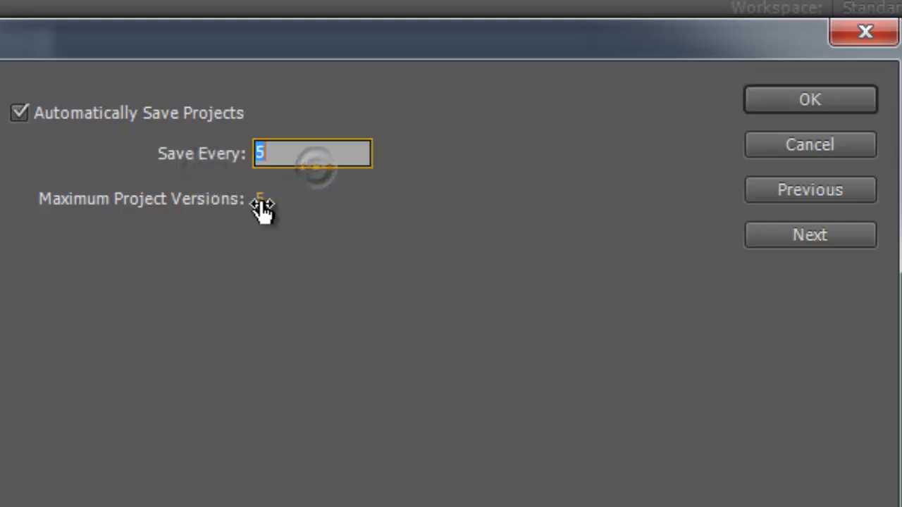
left_click(261, 199)
left_click(358, 291)
left_click(269, 192)
left_click(305, 257)
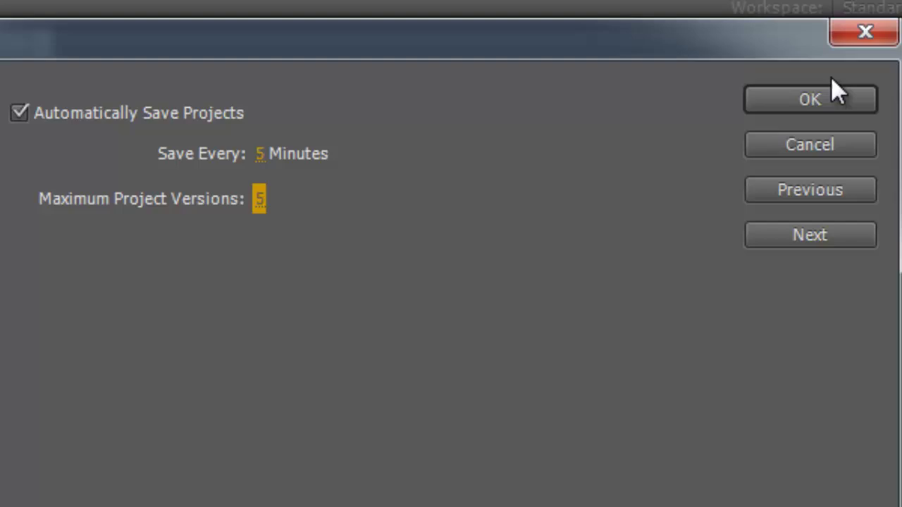
left_click(110, 112)
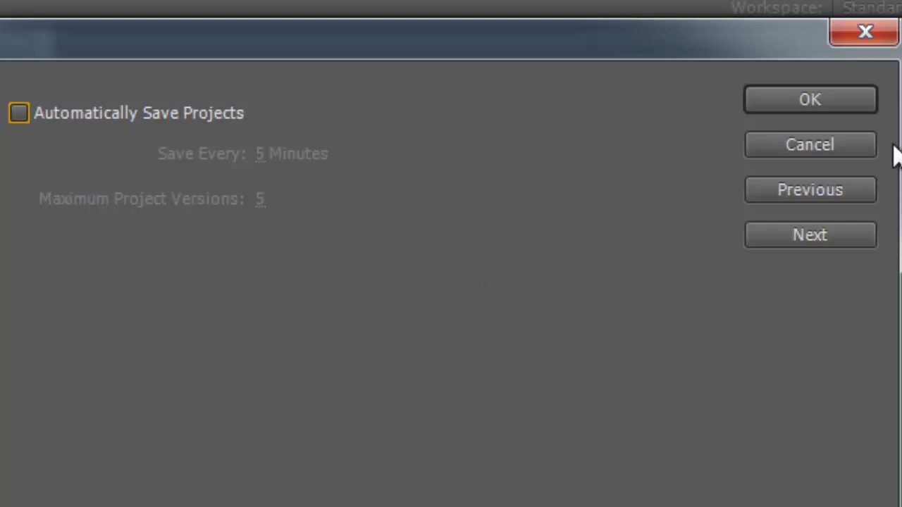
left_click(871, 144)
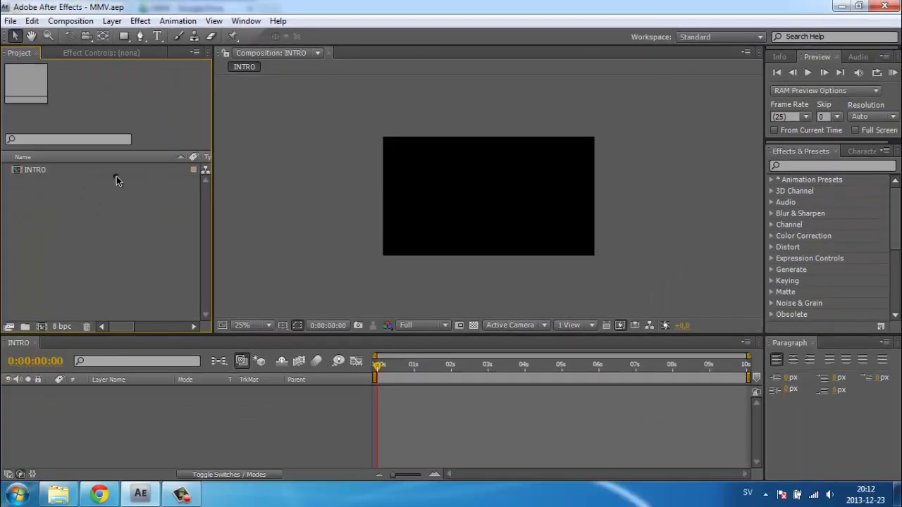
left_click(116, 171)
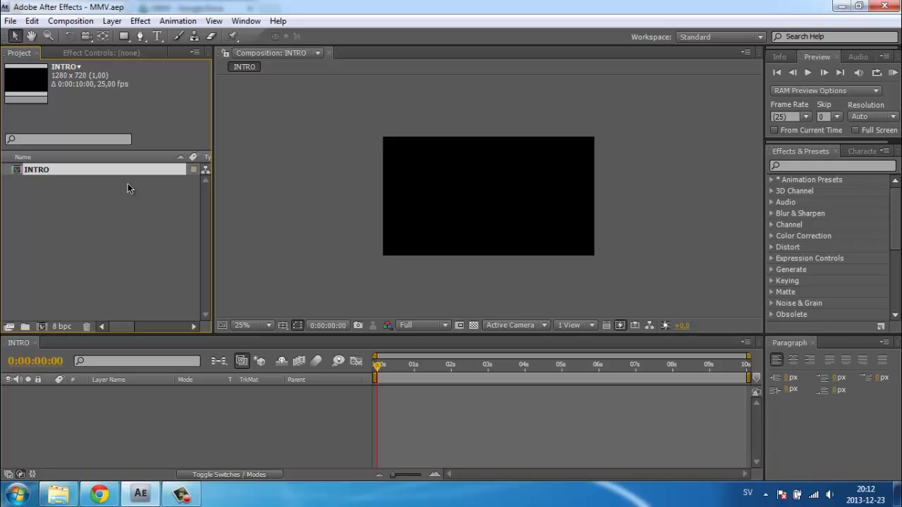
- Return to Chrome's Henesys forum tab and scroll down to the visitors chart
left_click(100, 494)
left_click(17, 7)
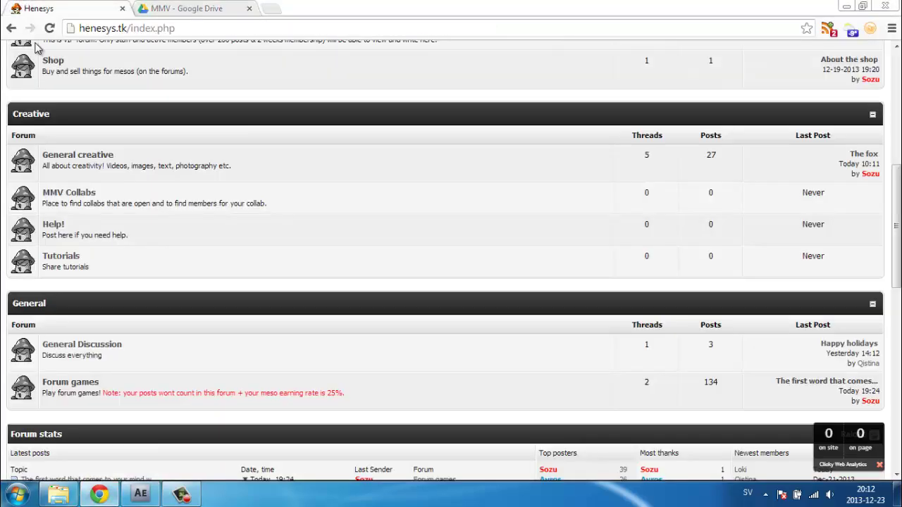
scroll(379, 221, "down", 4)
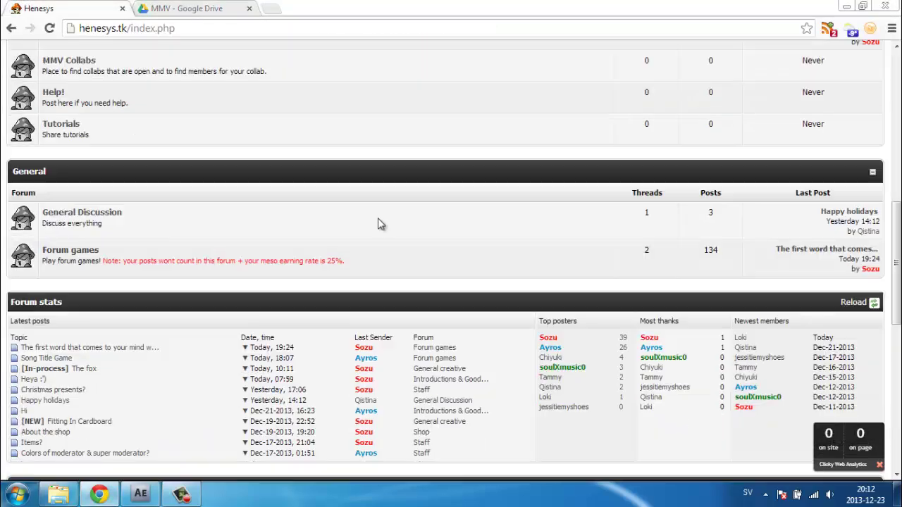
scroll(675, 326, "down", 4)
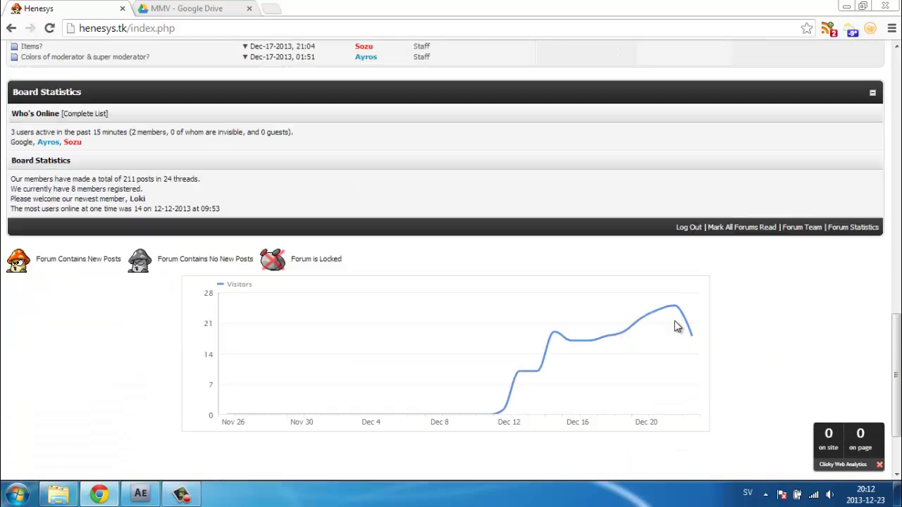
mouse_move(678, 325)
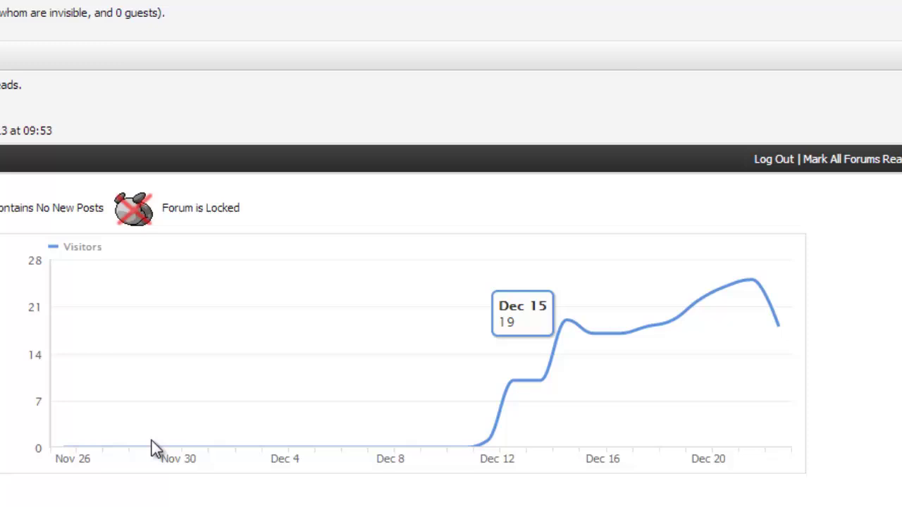
key("F9")
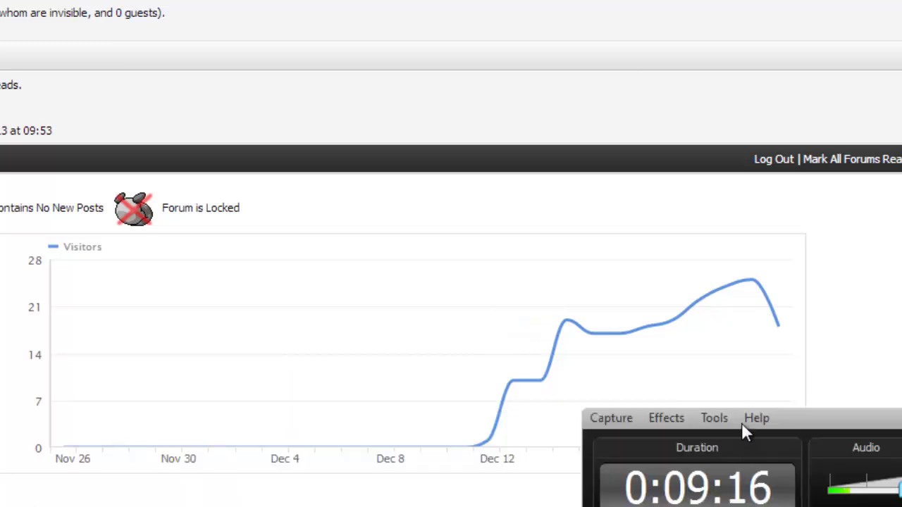
left_click_drag(810, 423, 751, 392)
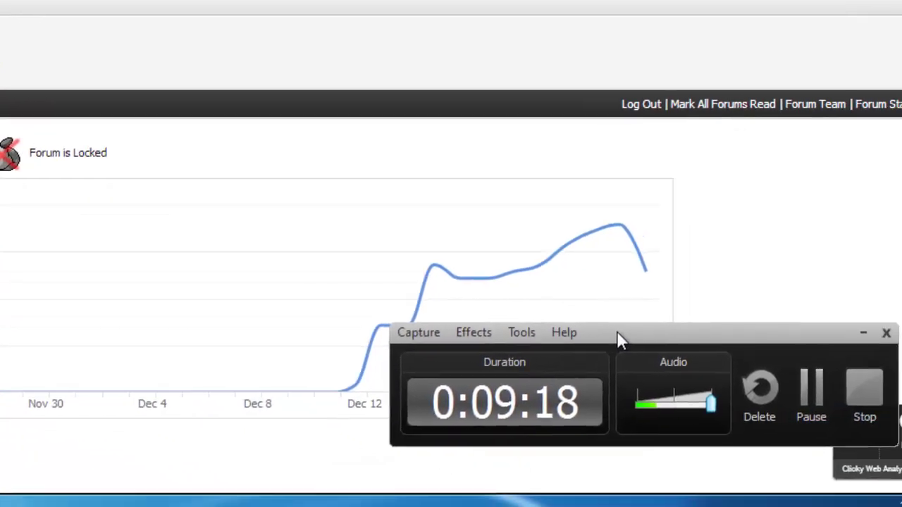